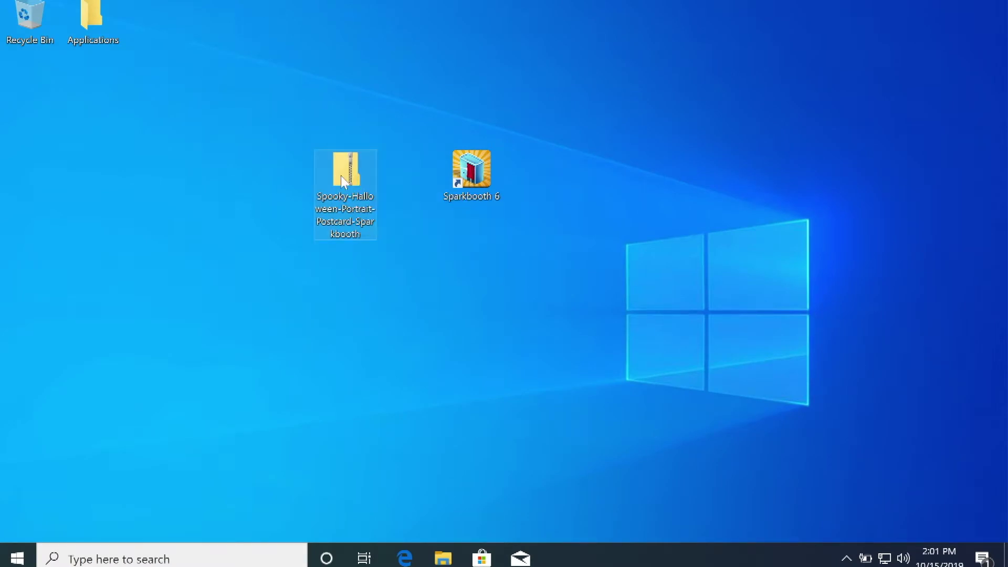
Extract the Spooky-Halloween-Portrait-Postcard-Sparkbooth zip into a new folder on the Desktop
right_click(342, 176)
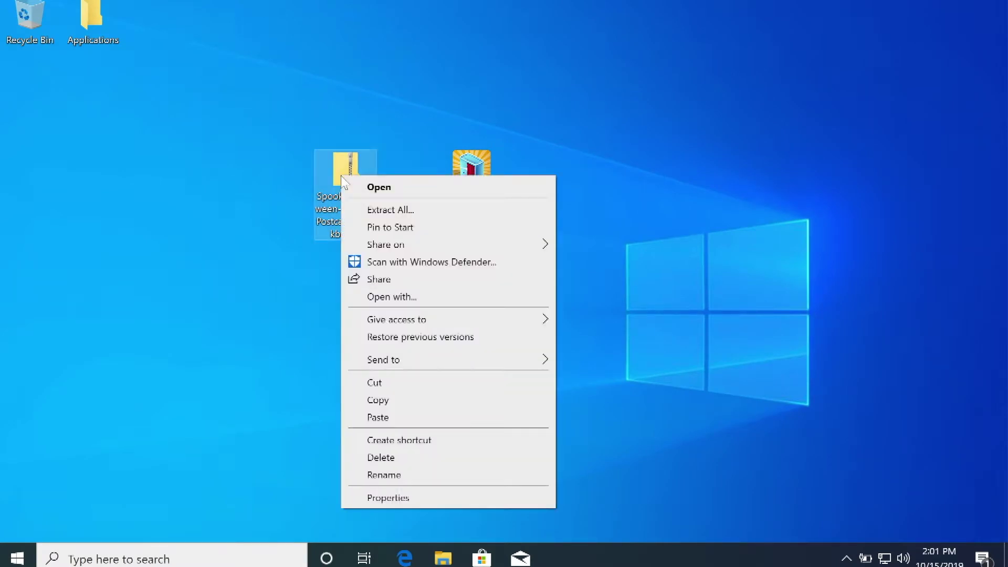
left_click(391, 209)
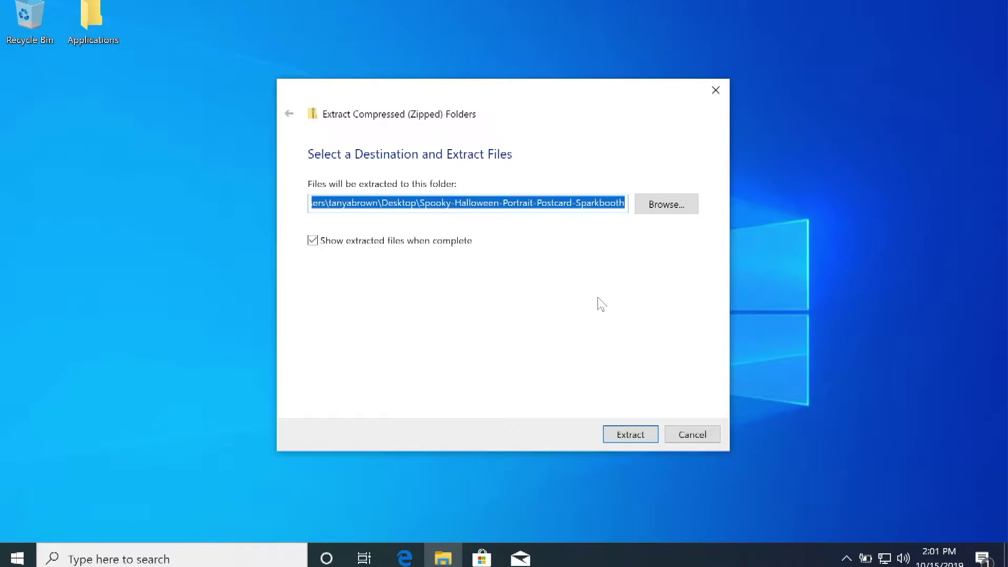
left_click(640, 439)
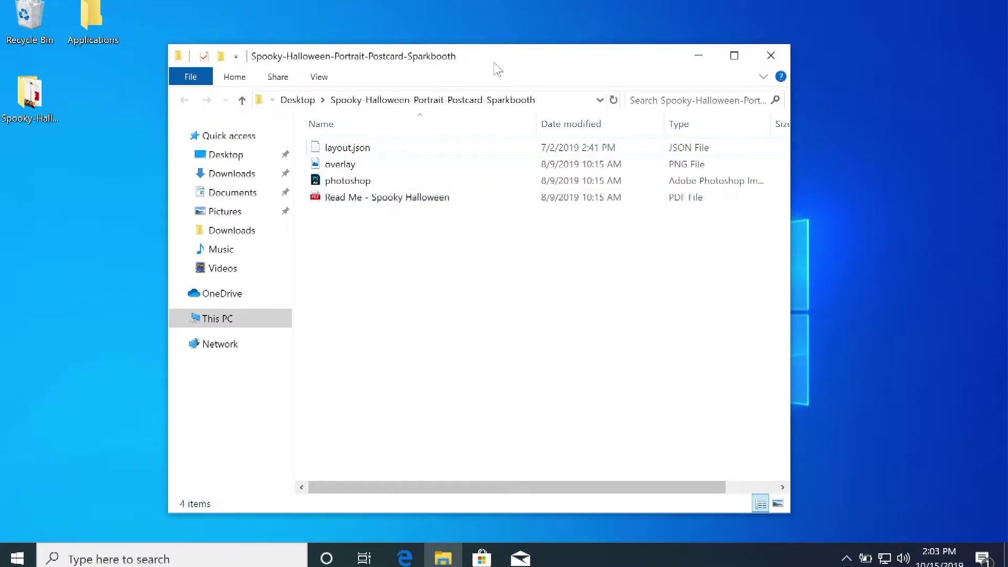
Close the extracted folder's window, launch Sparkbooth 6 and open its layout editor
left_click(771, 55)
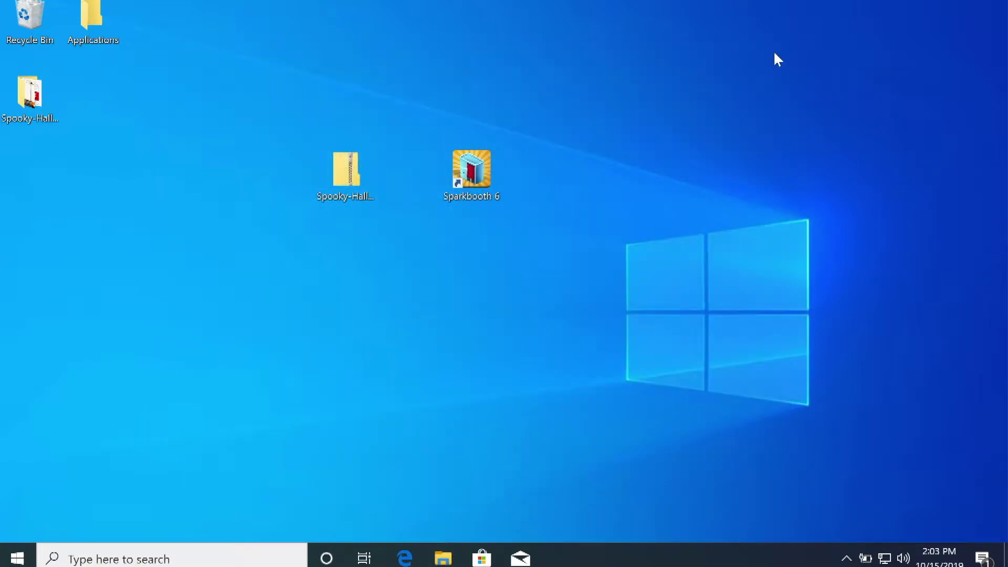
double_click(475, 181)
left_click(309, 125)
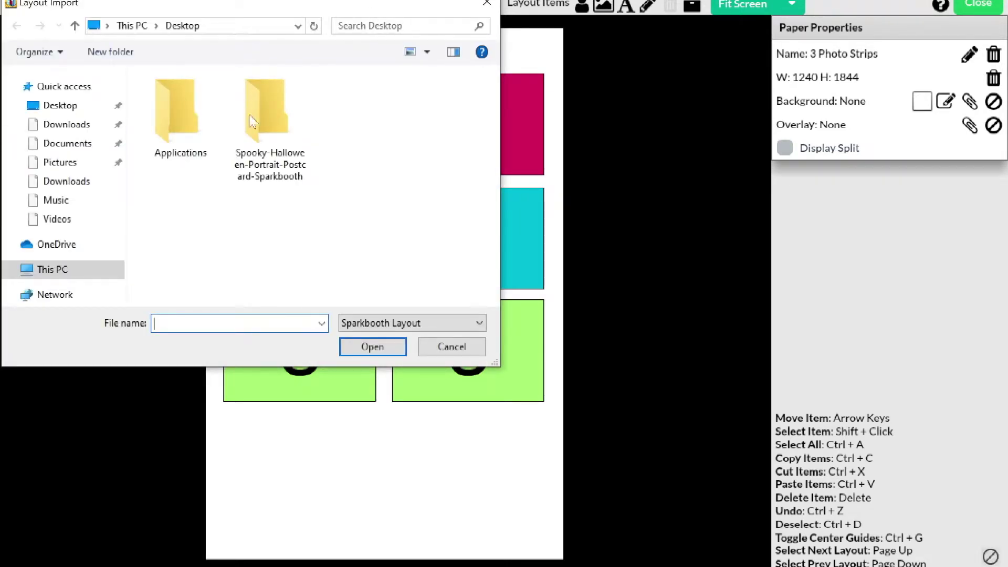
Import layout.json from the Spooky Halloween folder on the Desktop
left_click(57, 107)
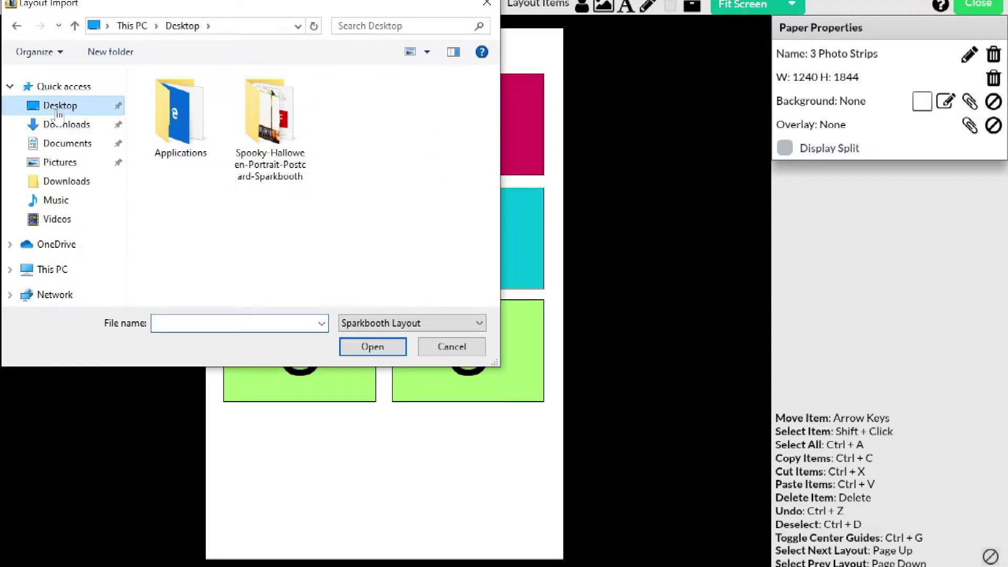
double_click(278, 131)
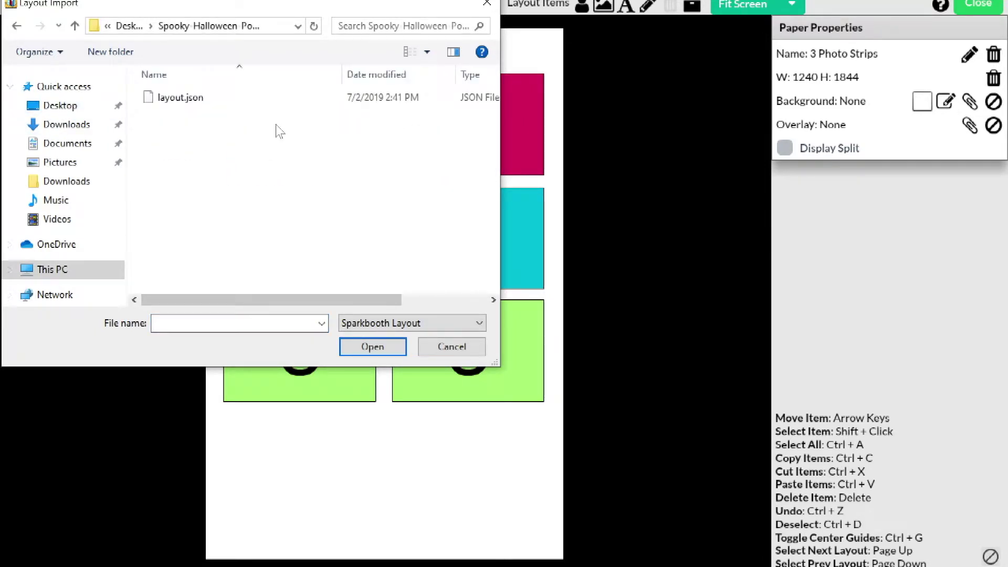
left_click(195, 103)
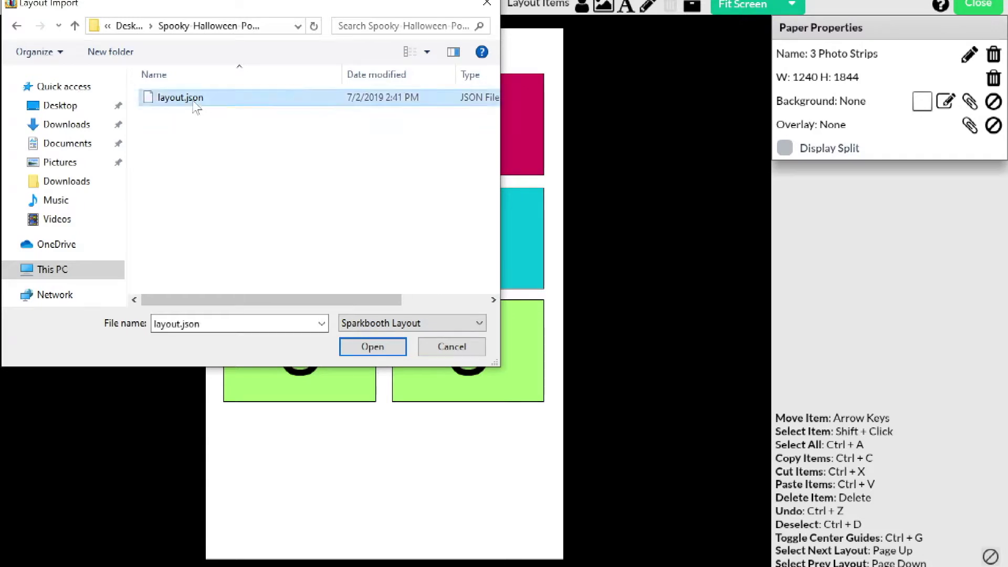
left_click(374, 348)
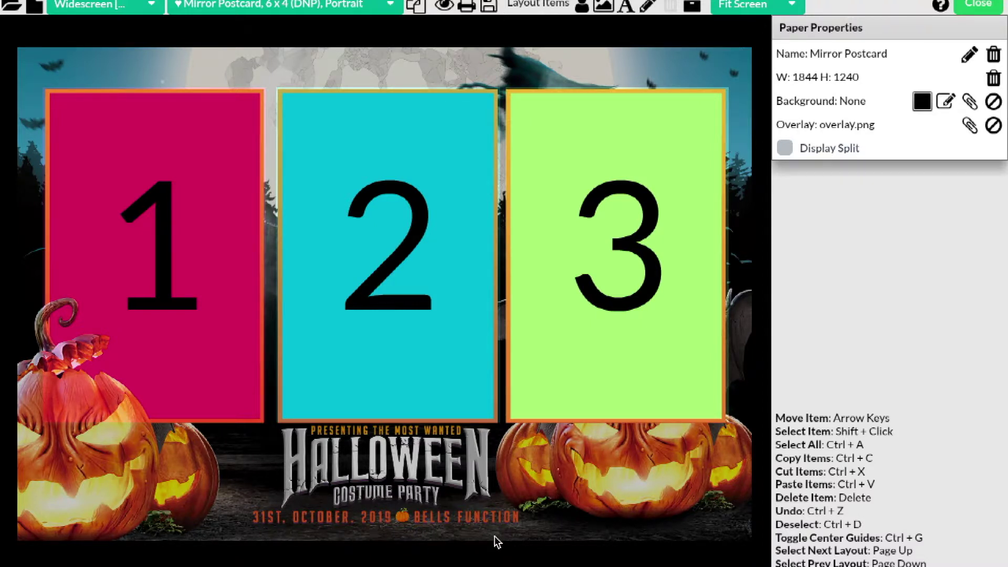
Close the layout editor, move the extracted folder beside the zip and open it
left_click(982, 8)
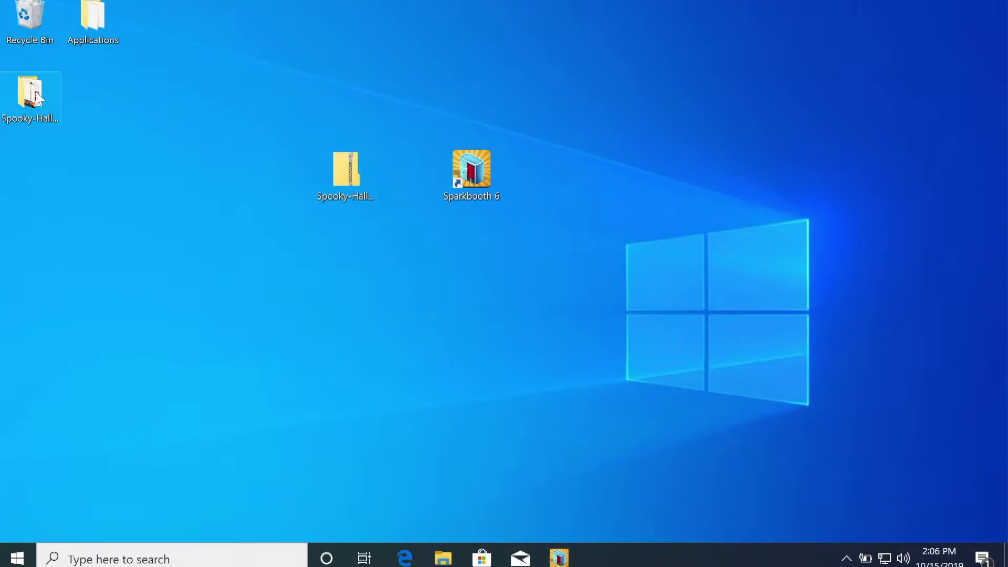
left_click_drag(36, 96, 270, 173)
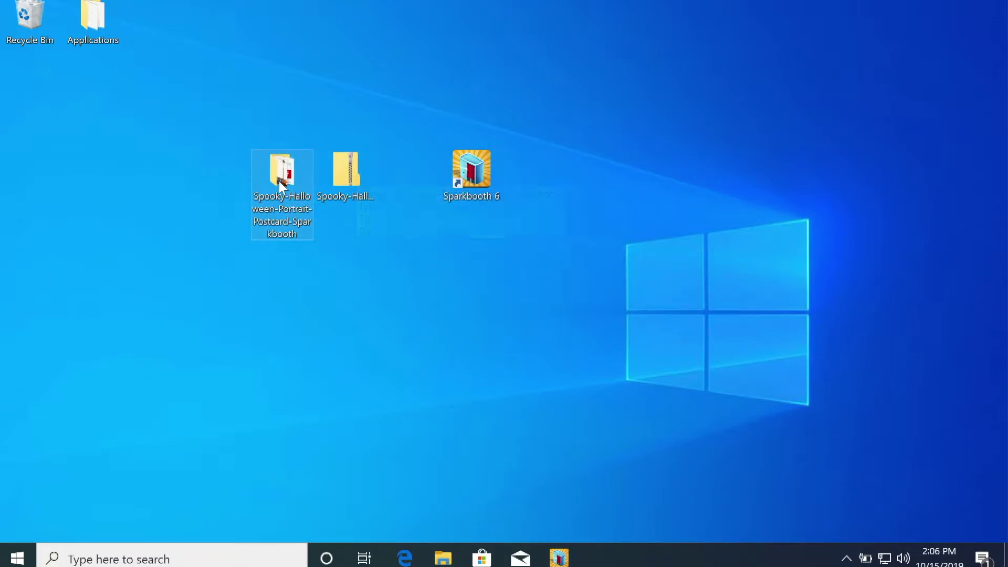
double_click(281, 184)
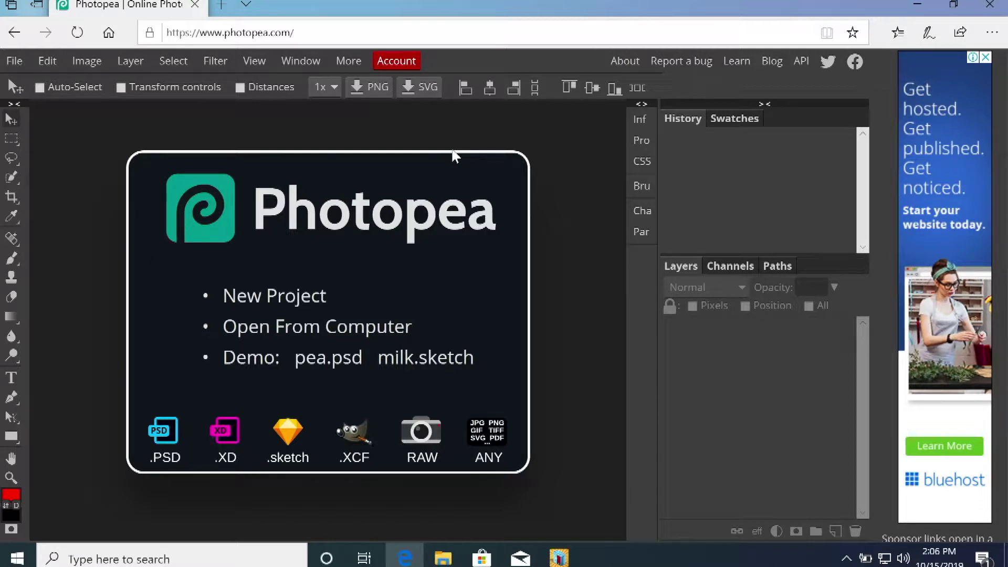
Open photoshop.psd from the extracted Halloween postcard folder
left_click(15, 61)
left_click(49, 100)
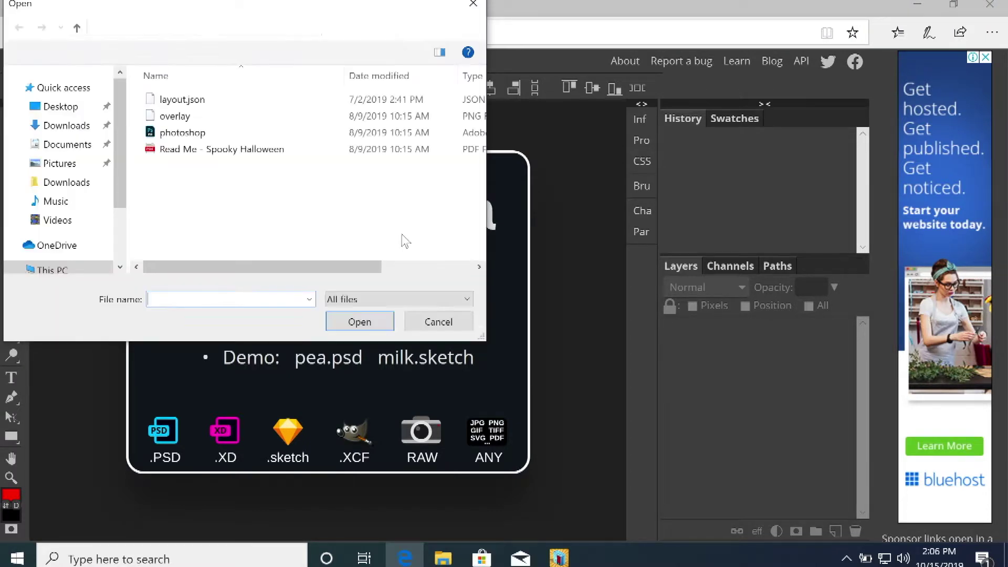
left_click(179, 134)
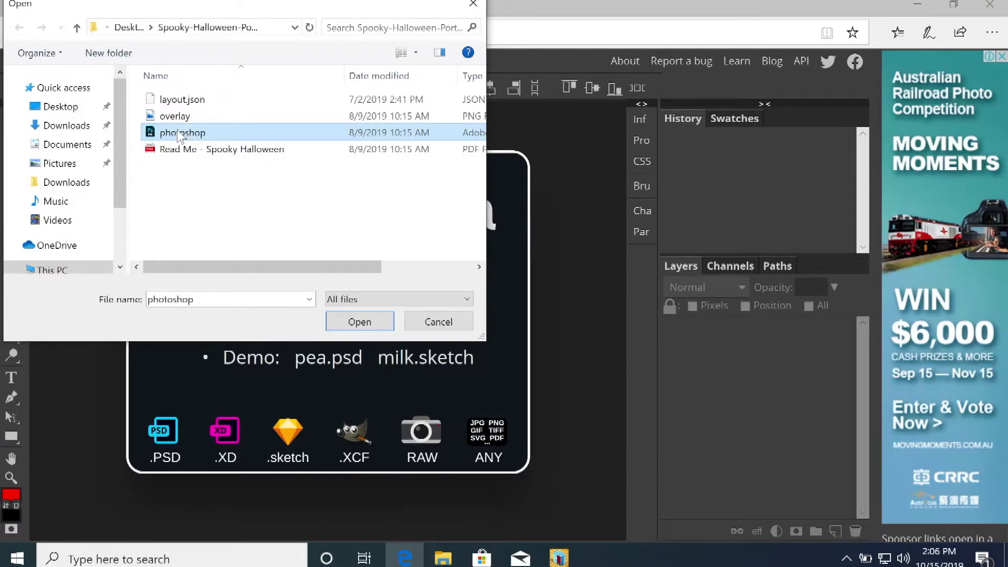
left_click(348, 320)
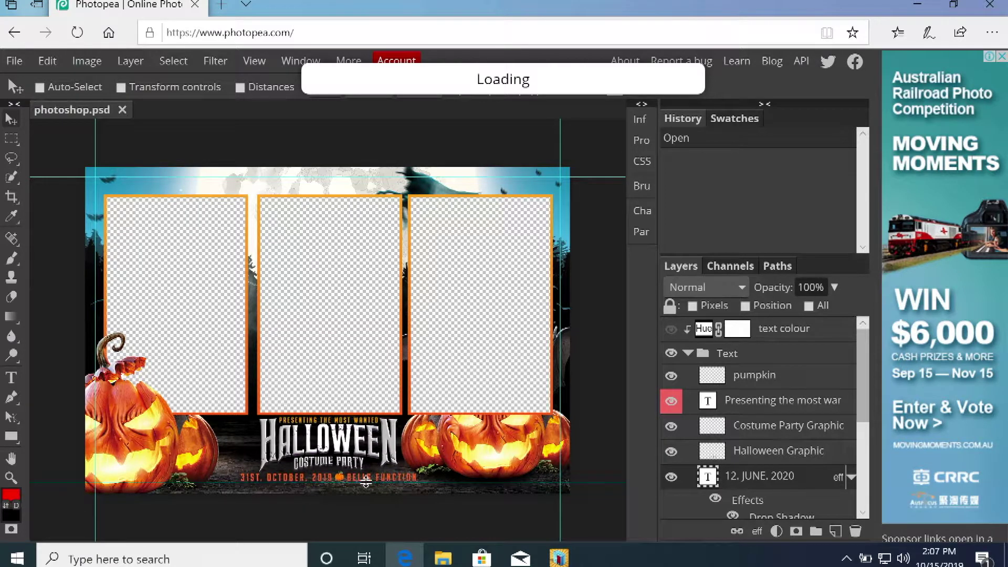
Zoom in twice on the 31ST. OCTOBER. 2019 BELLS FUNCTION date line
left_click(11, 478)
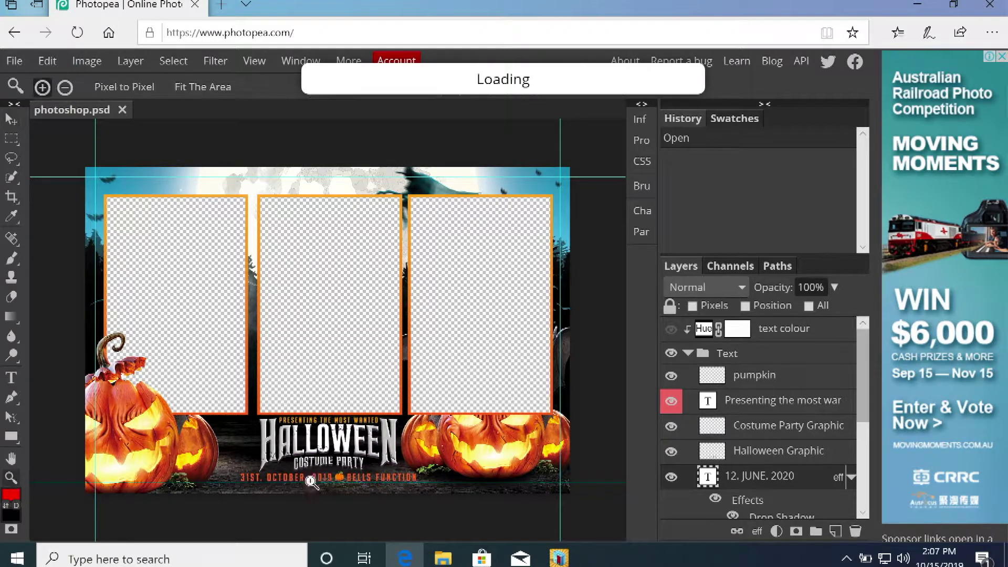
left_click(336, 482)
left_click(336, 482)
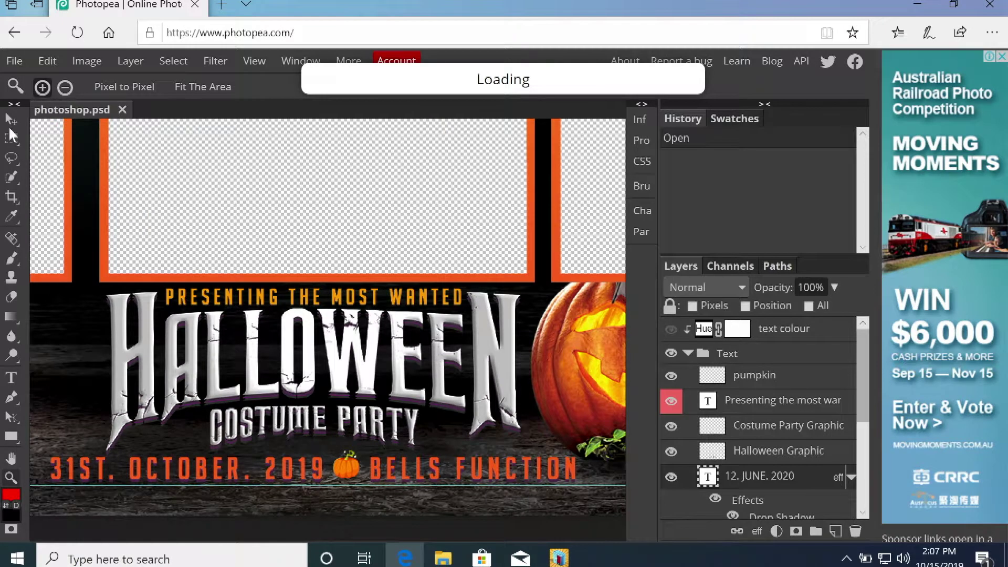
left_click(12, 125)
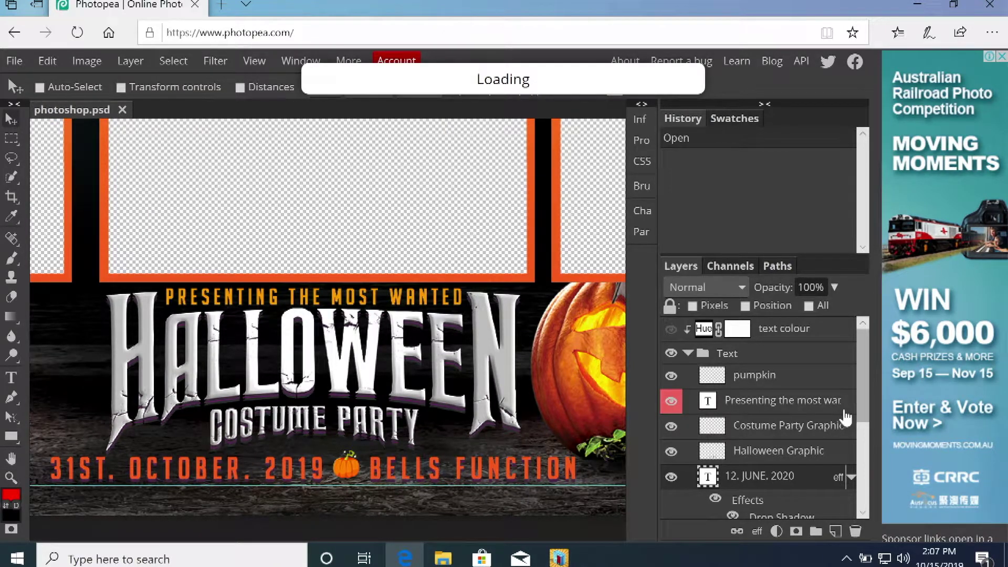
left_click_drag(862, 389, 860, 422)
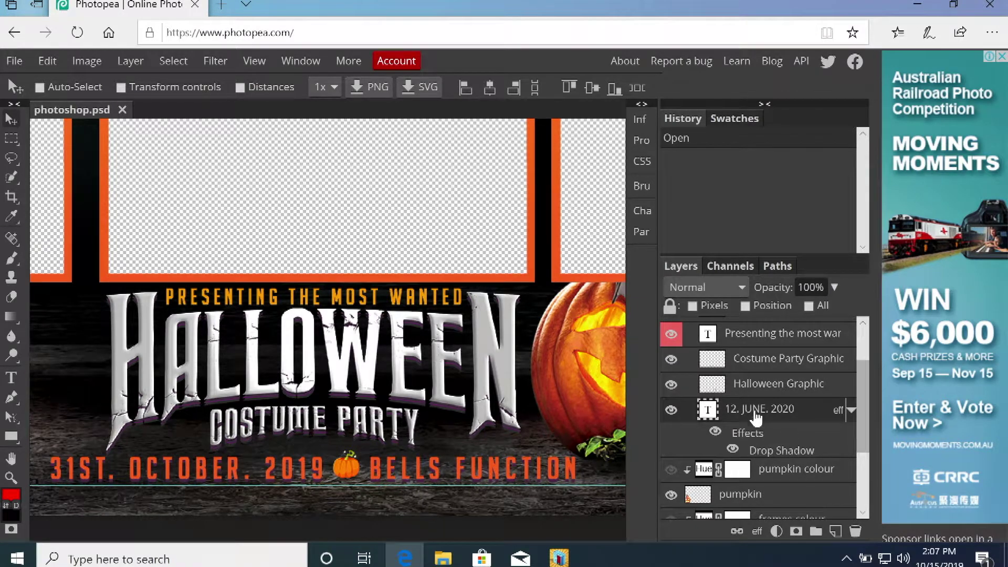
left_click(11, 378)
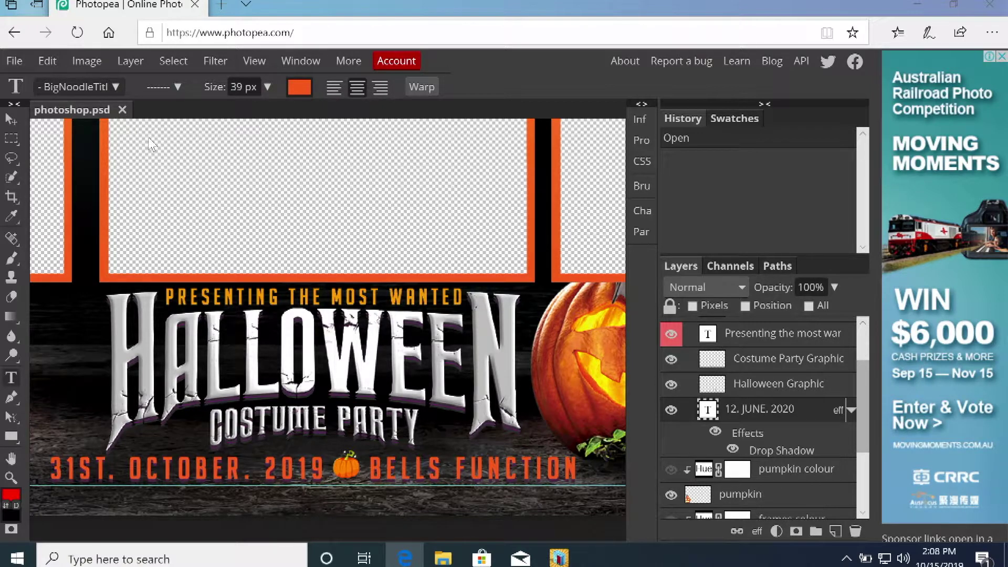
Load big_noodle_titling from the Downloads font folder and keep it for future sessions
left_click(115, 87)
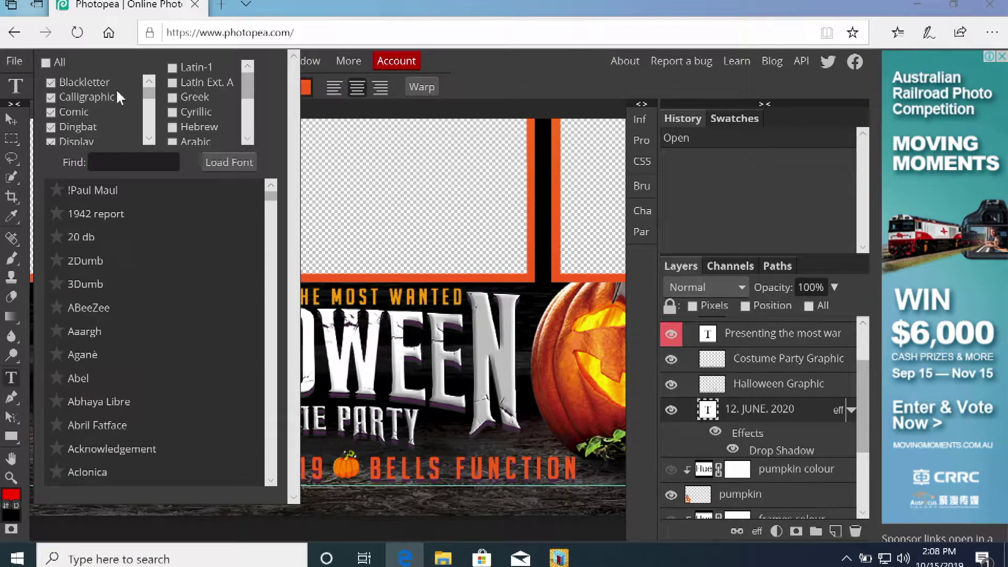
left_click(232, 160)
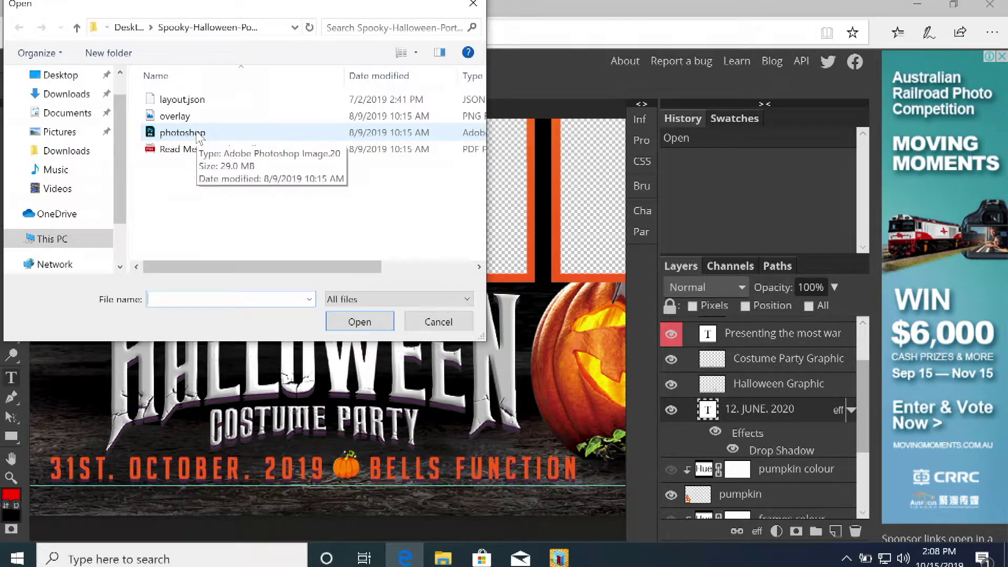
left_click(60, 97)
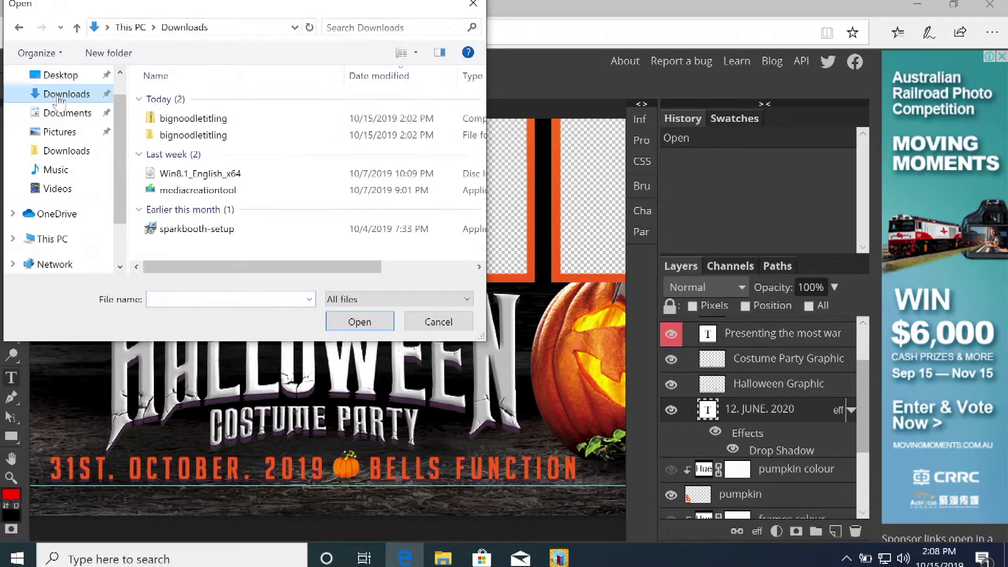
double_click(210, 136)
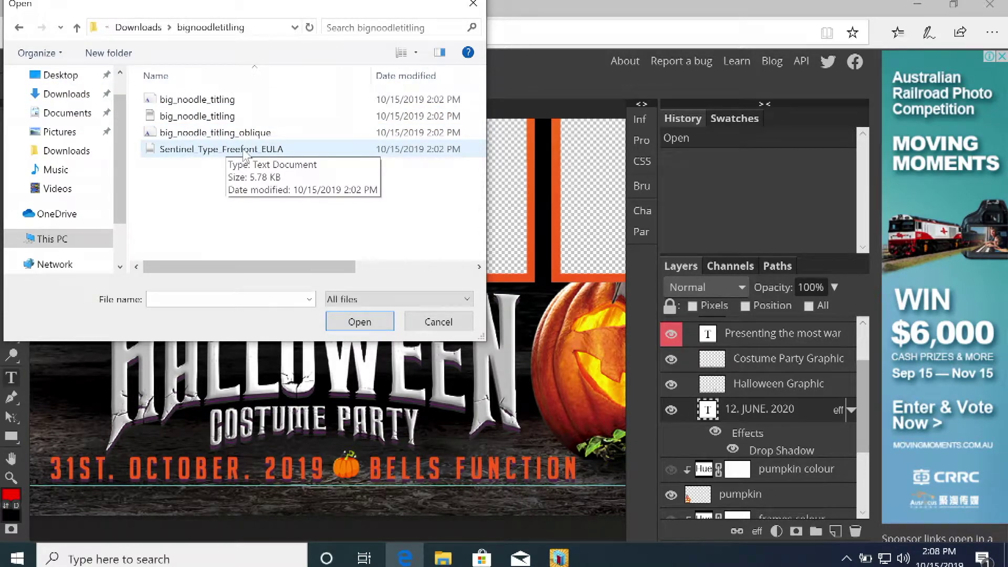
left_click_drag(270, 267, 380, 267)
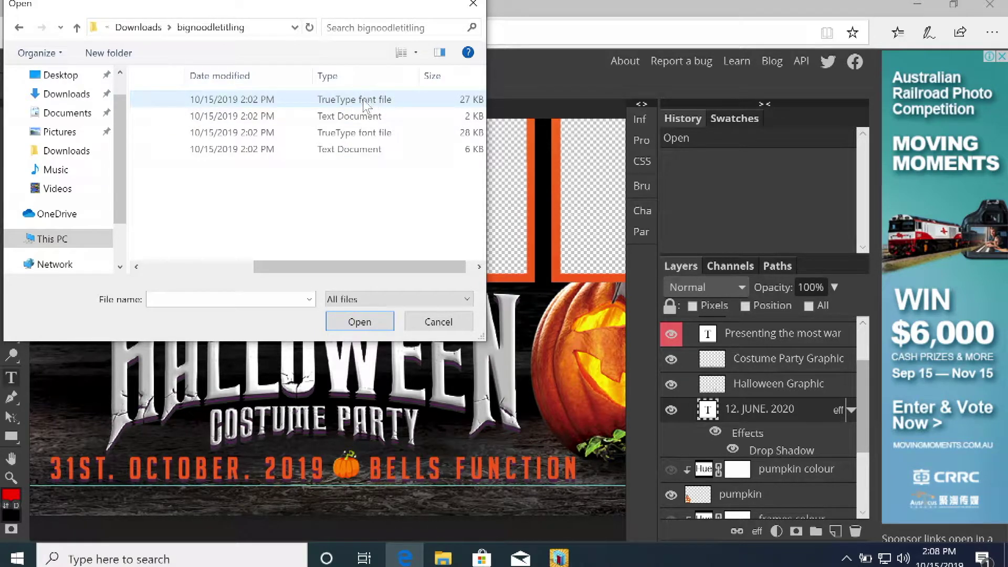
left_click_drag(340, 267, 178, 250)
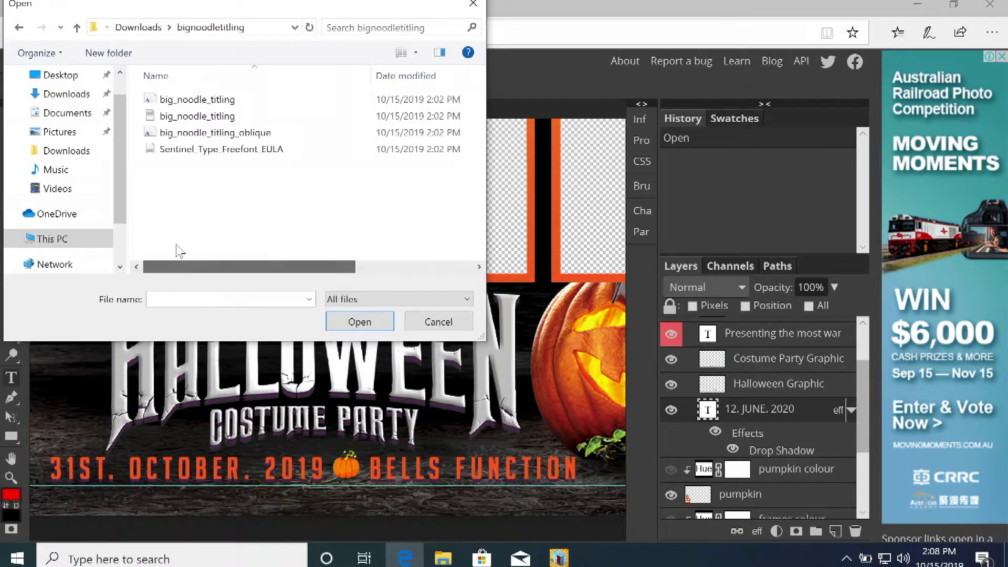
left_click(223, 99)
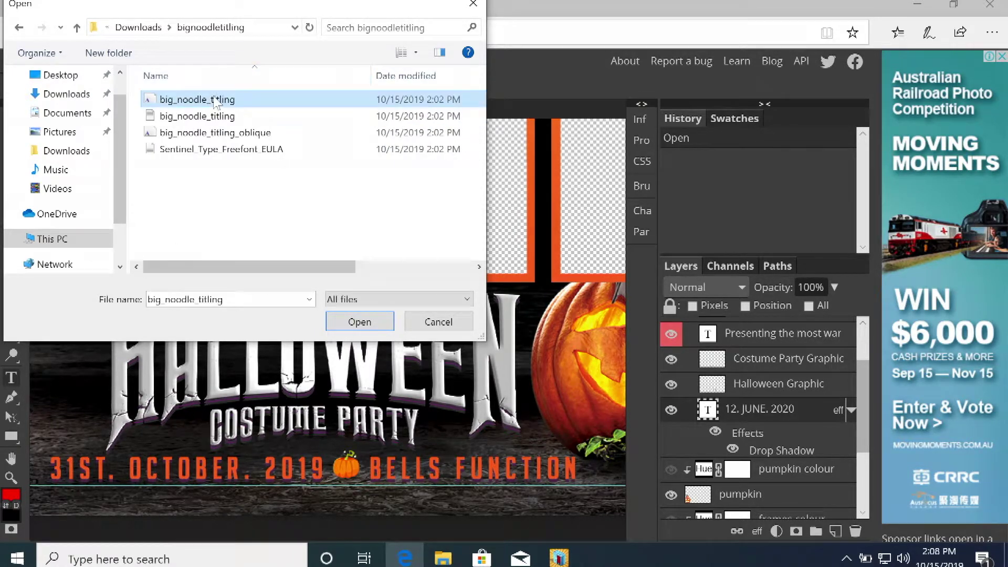
left_click(360, 322)
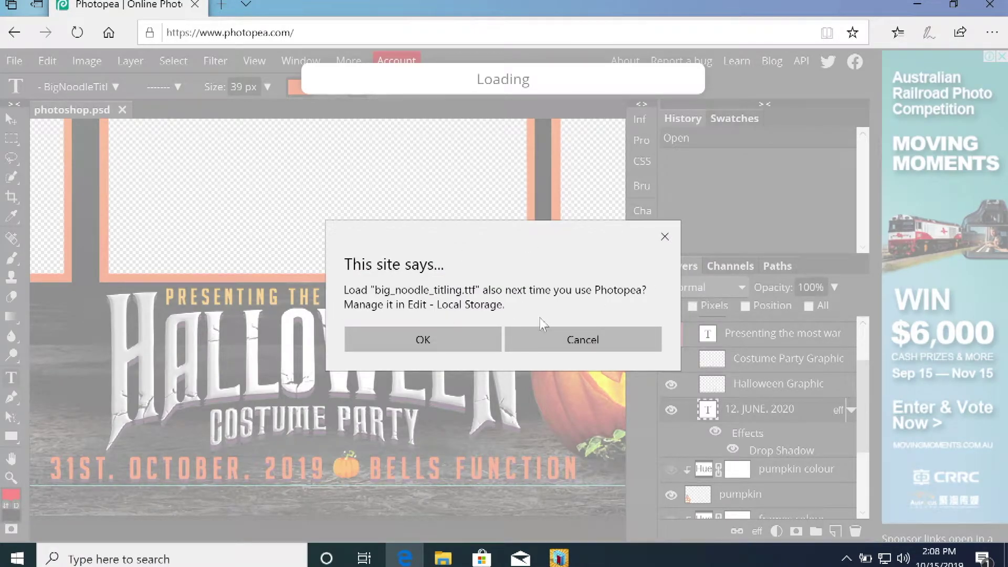
left_click(440, 345)
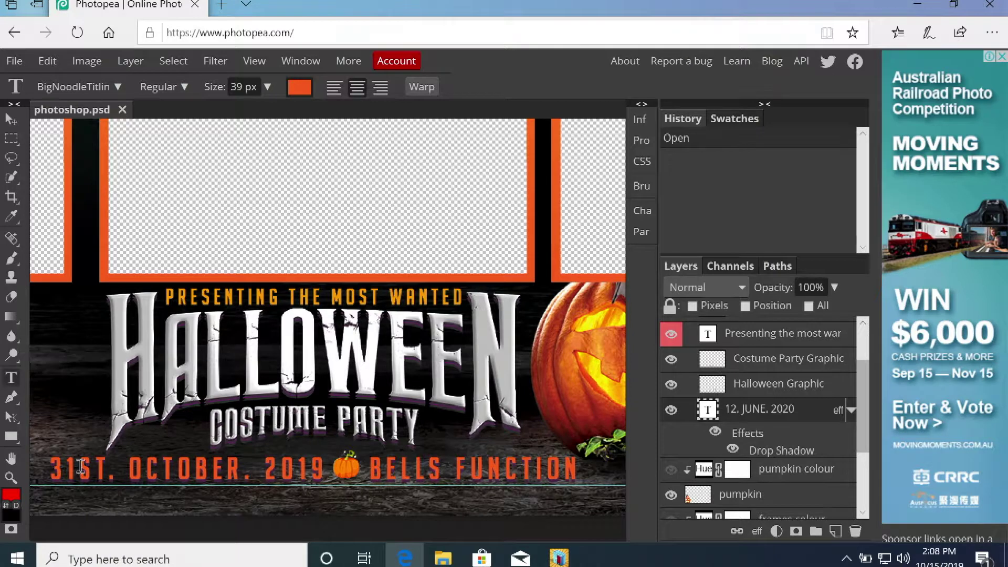
Change the date from 31ST. OCTOBER. 2019 to 23RD JANUARY. 2020
key("p")
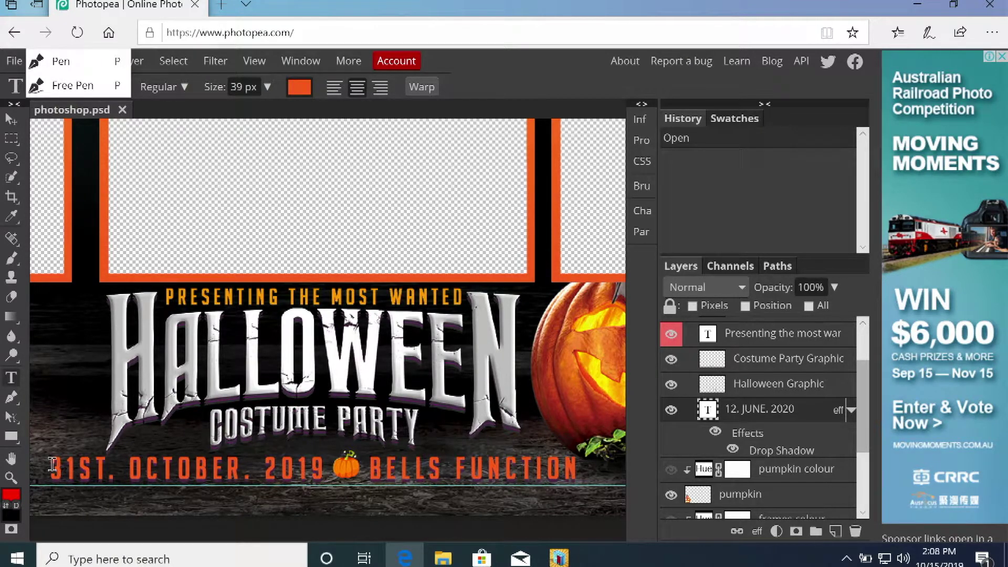
left_click_drag(53, 466, 239, 467)
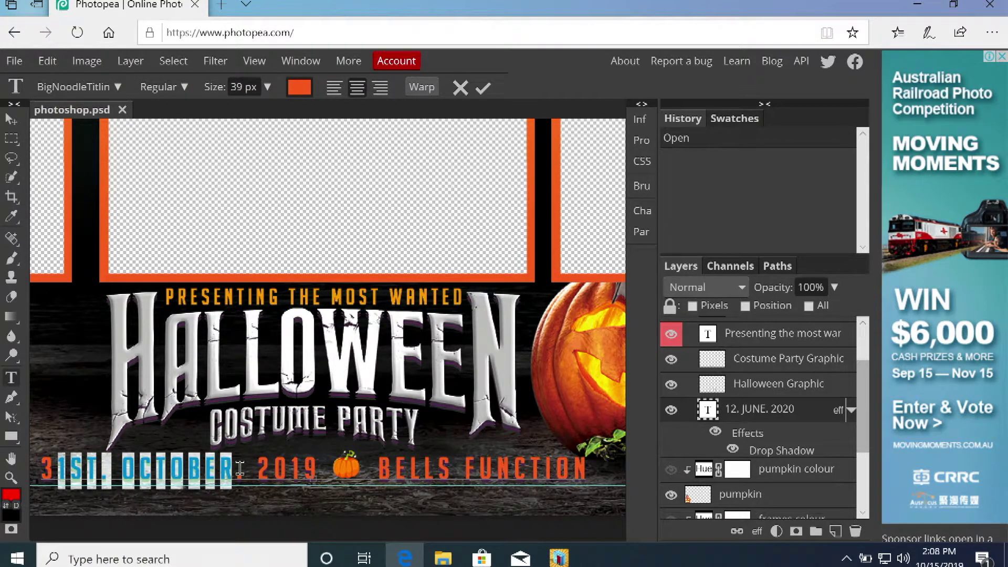
key("BackSpace")
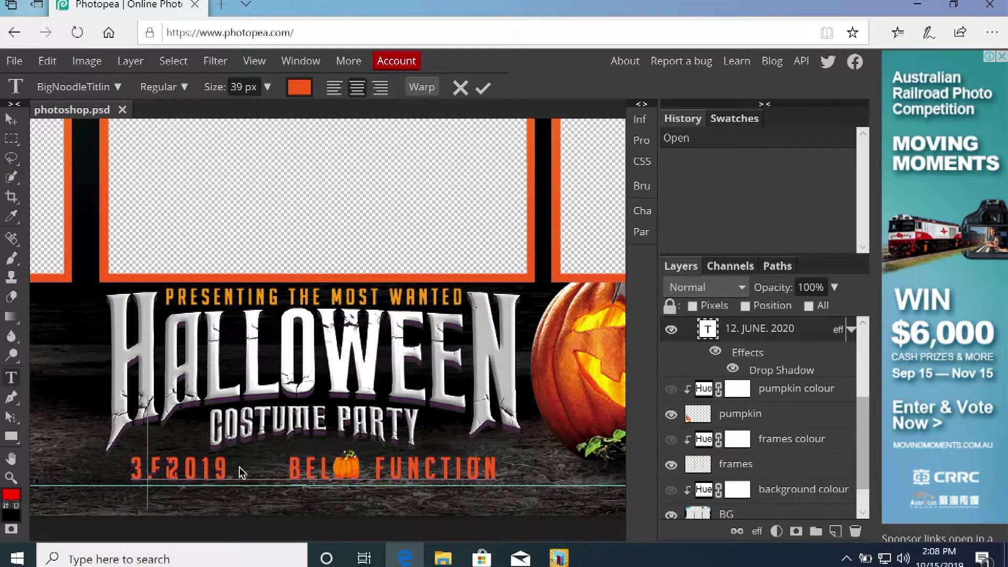
key("BackSpace")
type("23RD JAN")
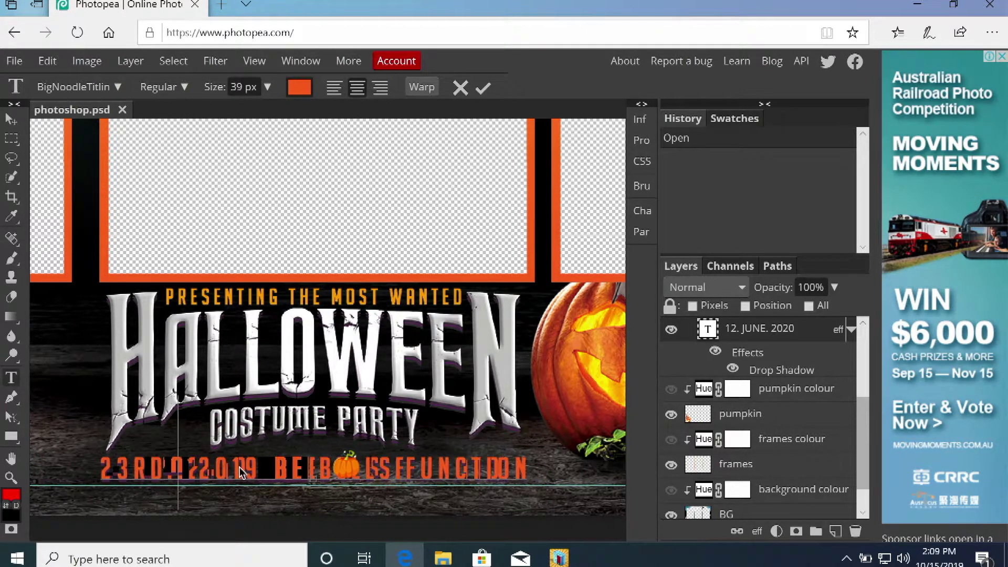
type("UARY")
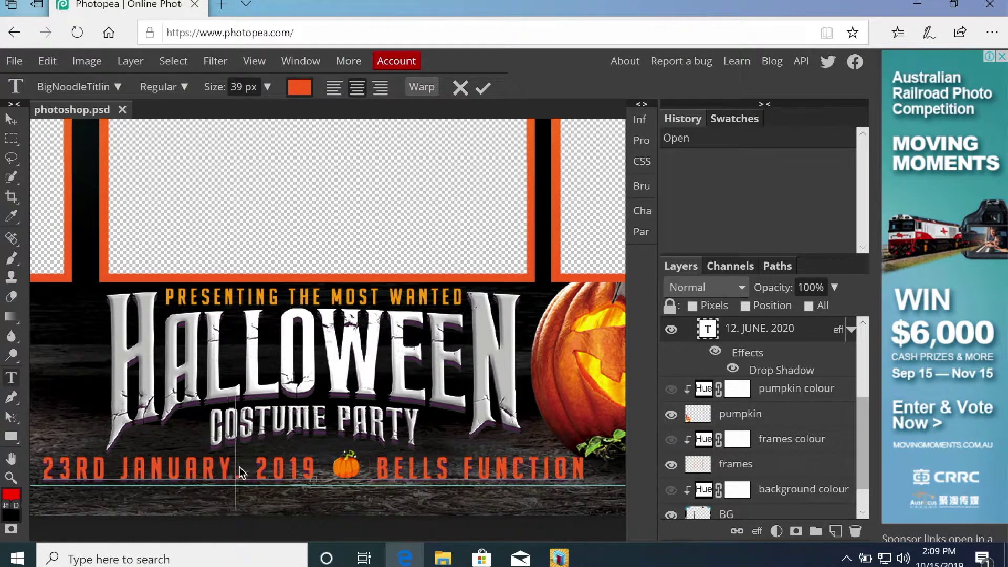
left_click(319, 465)
key("BackSpace")
key("BackSpace")
type("20")
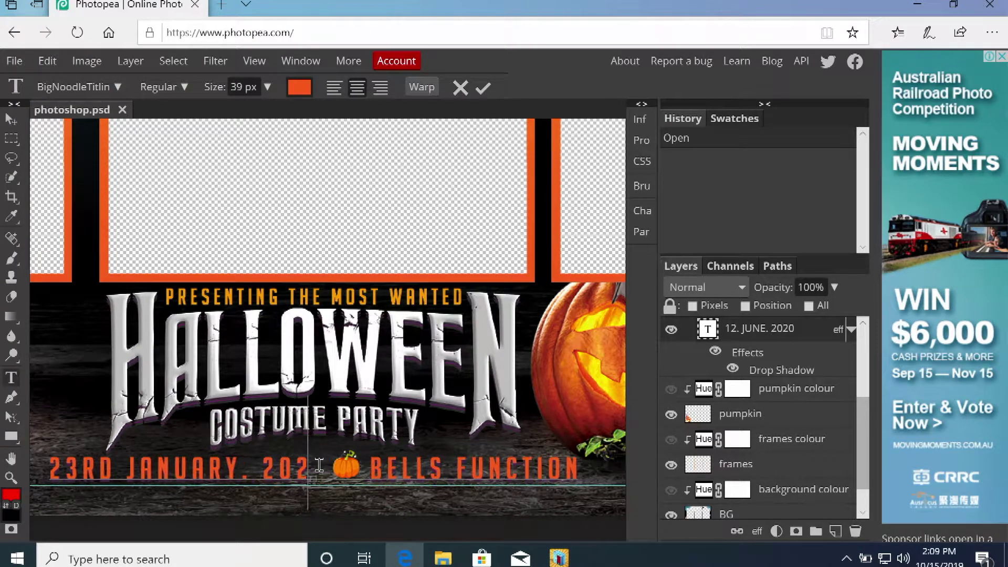
Replace the venue BELLS FUNCTION with THE ARENA and shift the line slightly left
left_click_drag(366, 467, 591, 466)
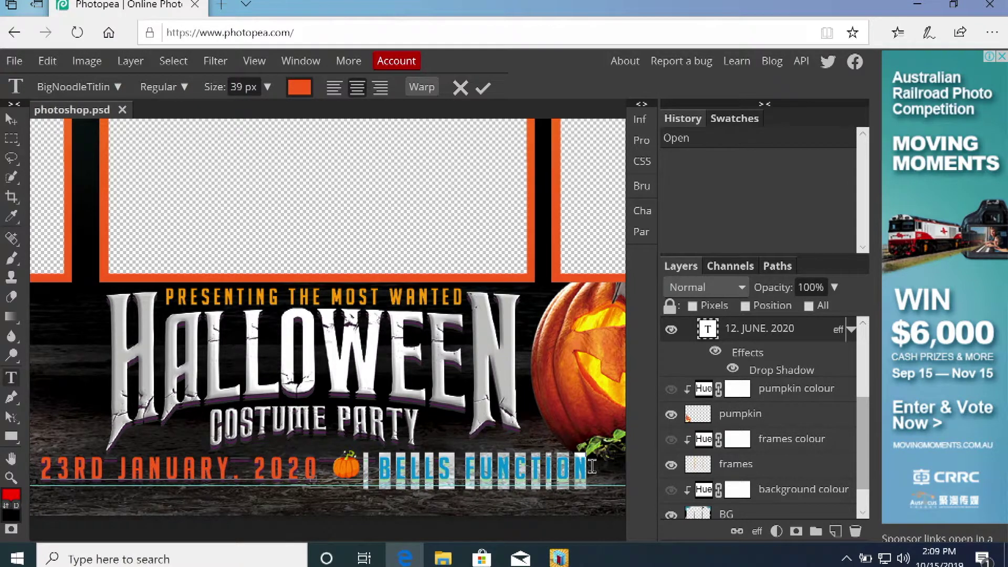
key("BackSpace")
type("THE ARENA")
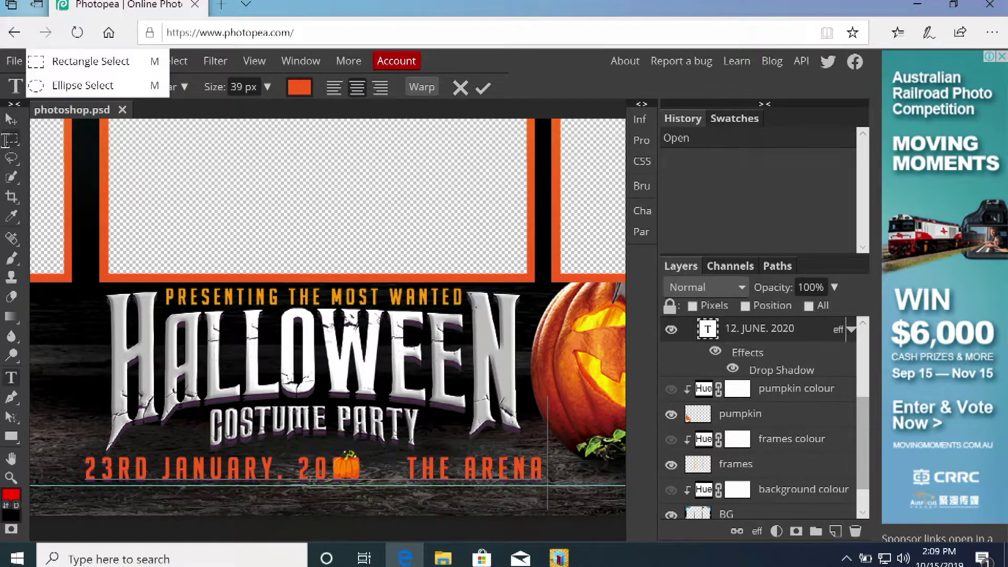
right_click(11, 138)
left_click_drag(231, 467, 211, 467)
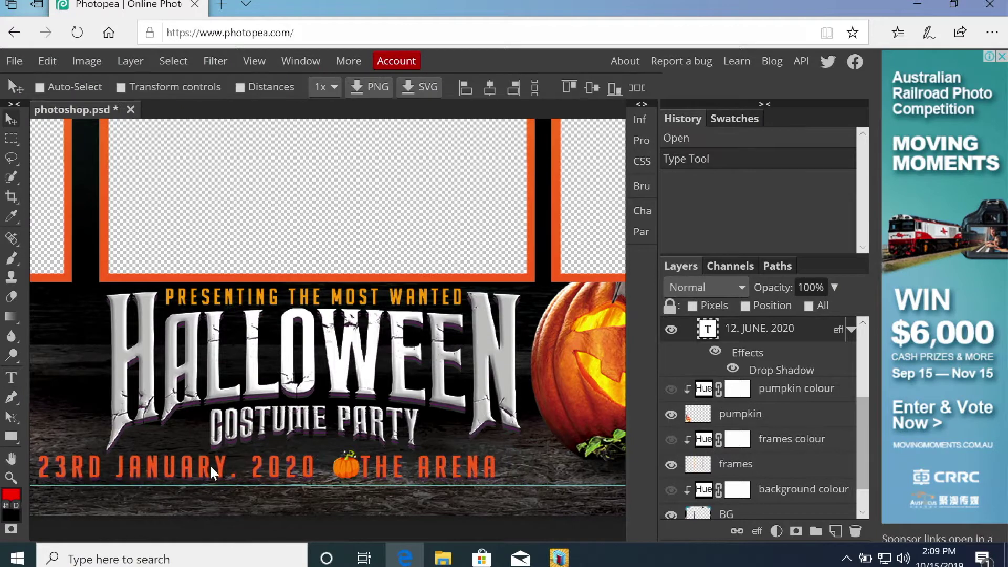
key("Right")
key("Right")
key("Right")
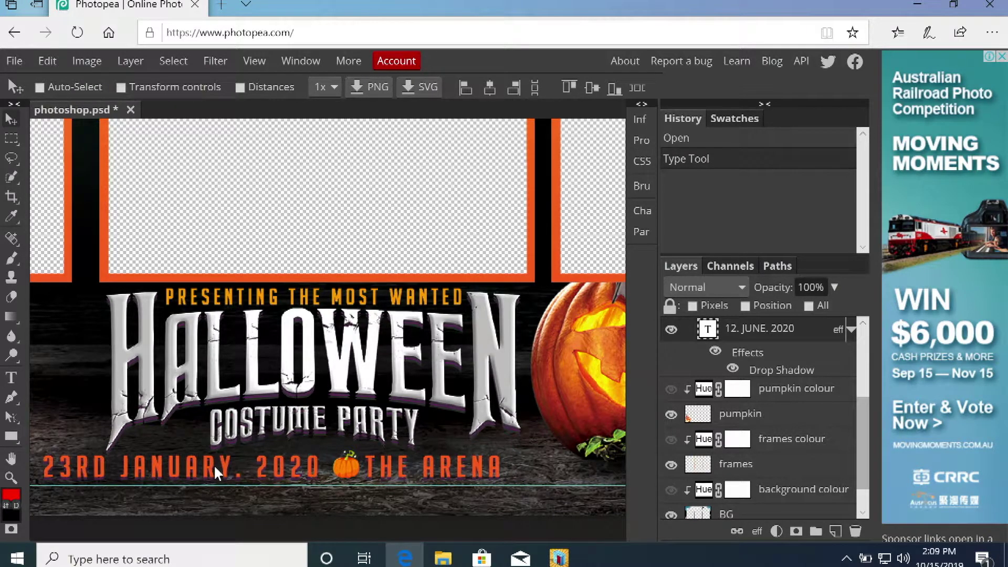
Re-centre the date line and move the small pumpkin right, clear of 2020
left_click_drag(213, 464, 246, 466)
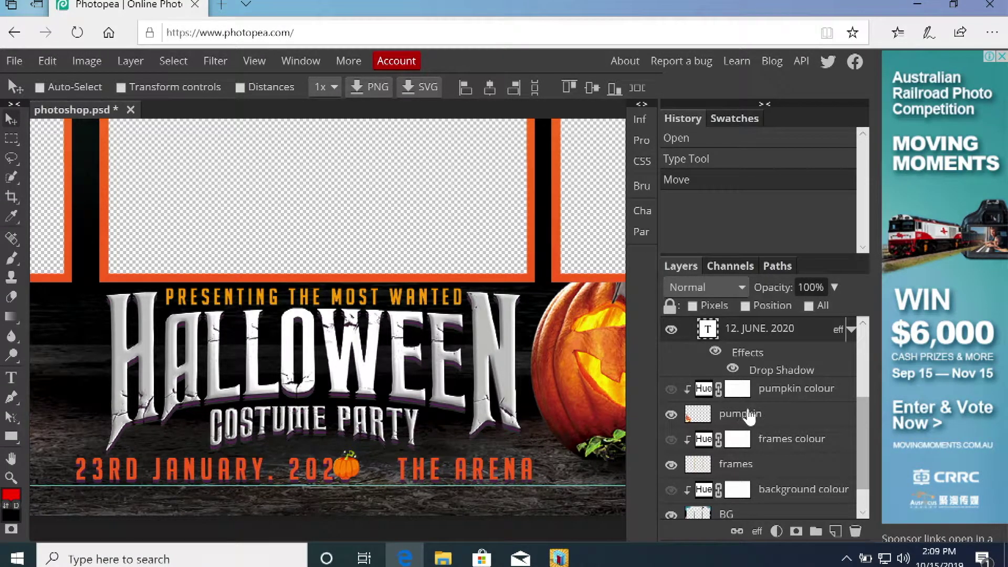
scroll(787, 431, "up", 1)
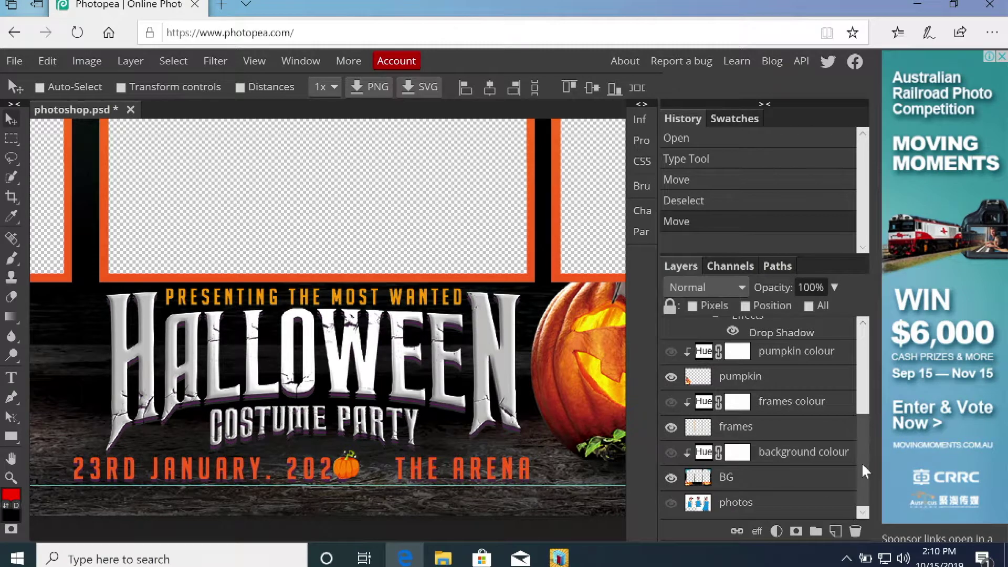
scroll(857, 364, "up", 4)
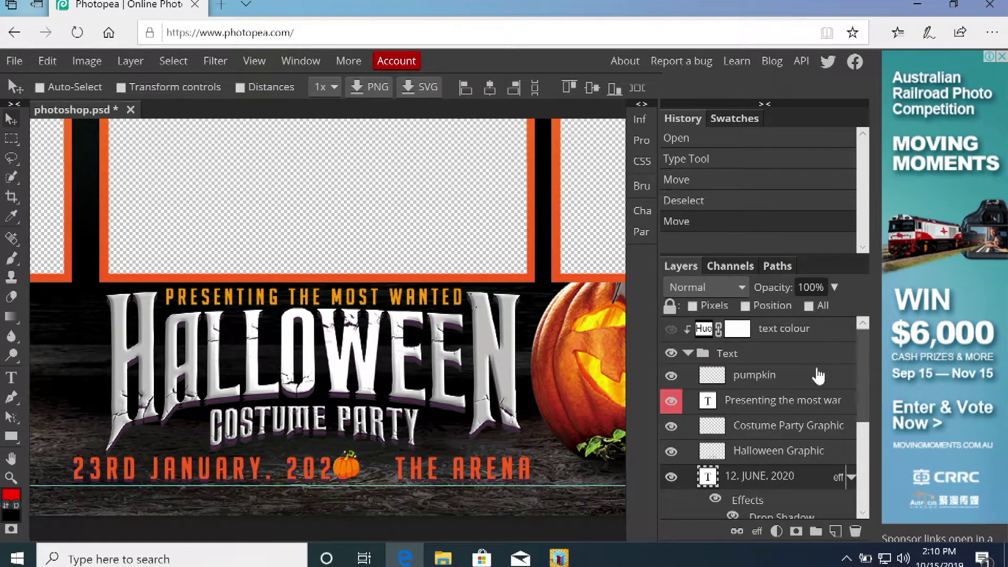
left_click(671, 376)
left_click(671, 376)
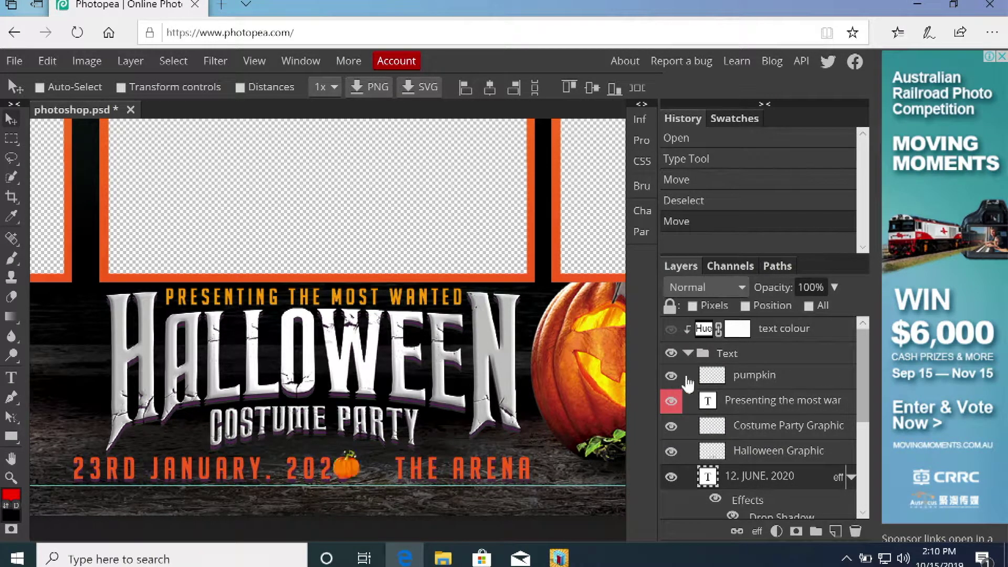
left_click(758, 376)
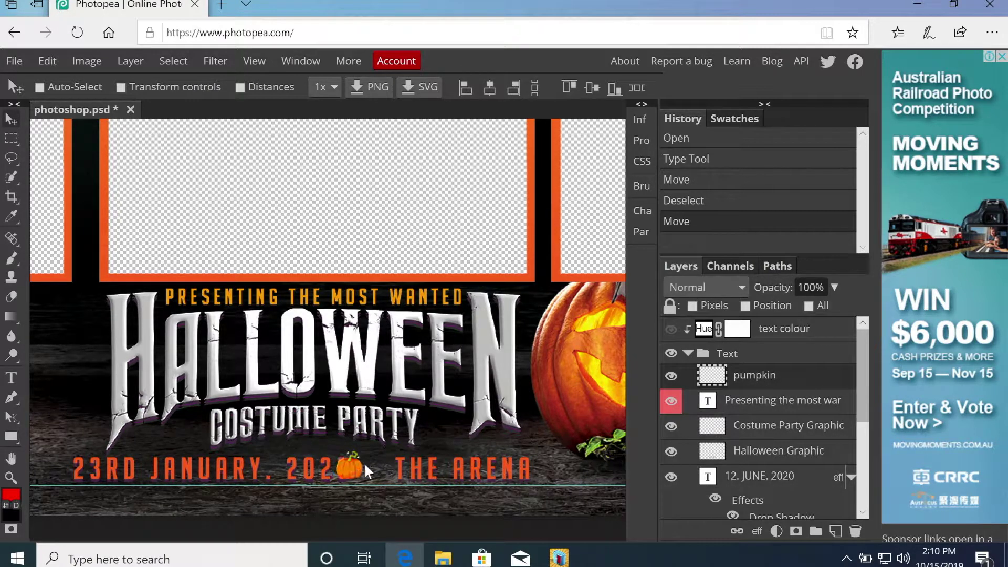
left_click_drag(368, 465, 374, 469)
Zoom out to the whole postcard and collapse the Text layer group
left_click(11, 477)
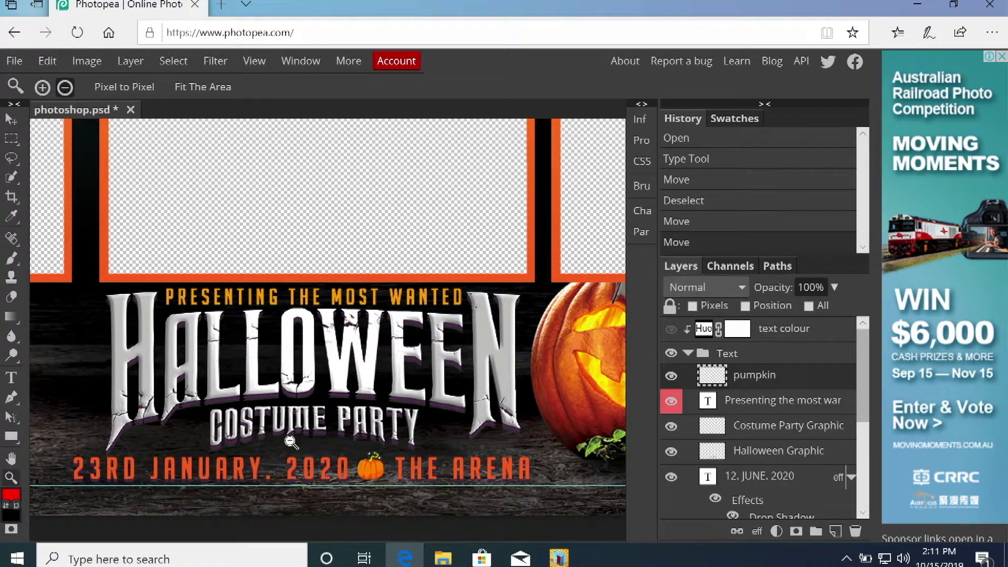
left_click(375, 457)
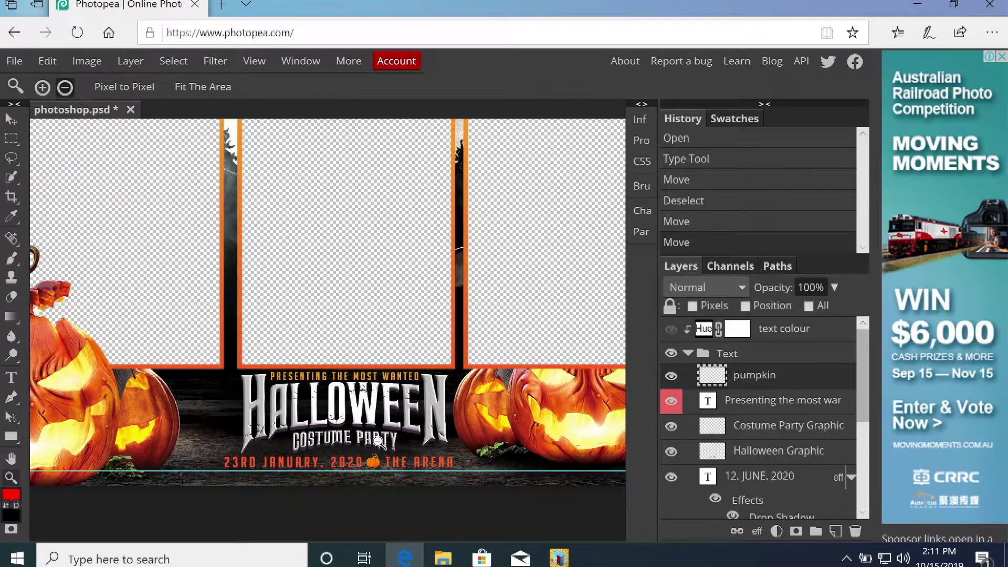
left_click(376, 458)
left_click(688, 352)
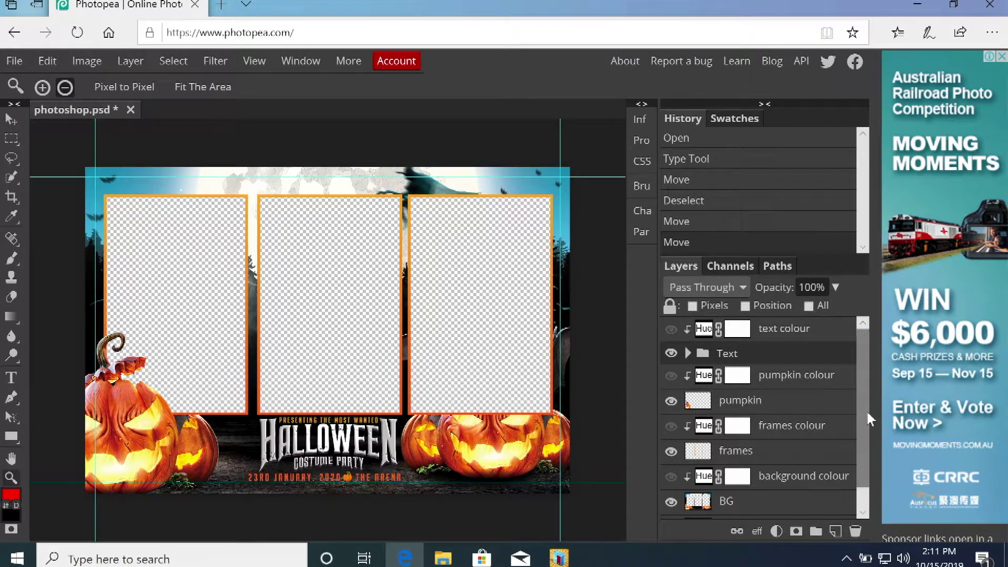
Turn on the background colour Hue/Saturation layer and shift its hue
left_click_drag(866, 409, 861, 439)
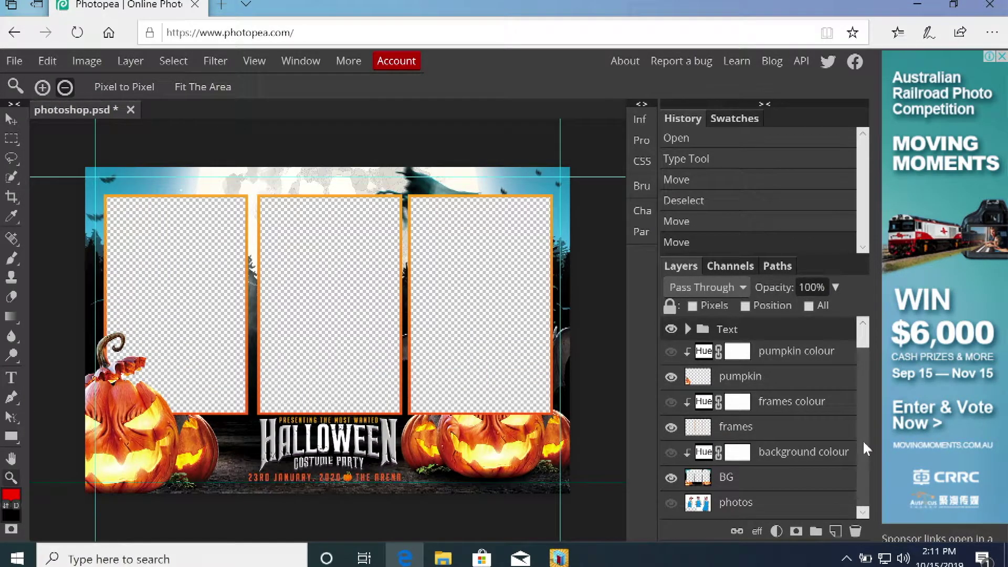
left_click(704, 454)
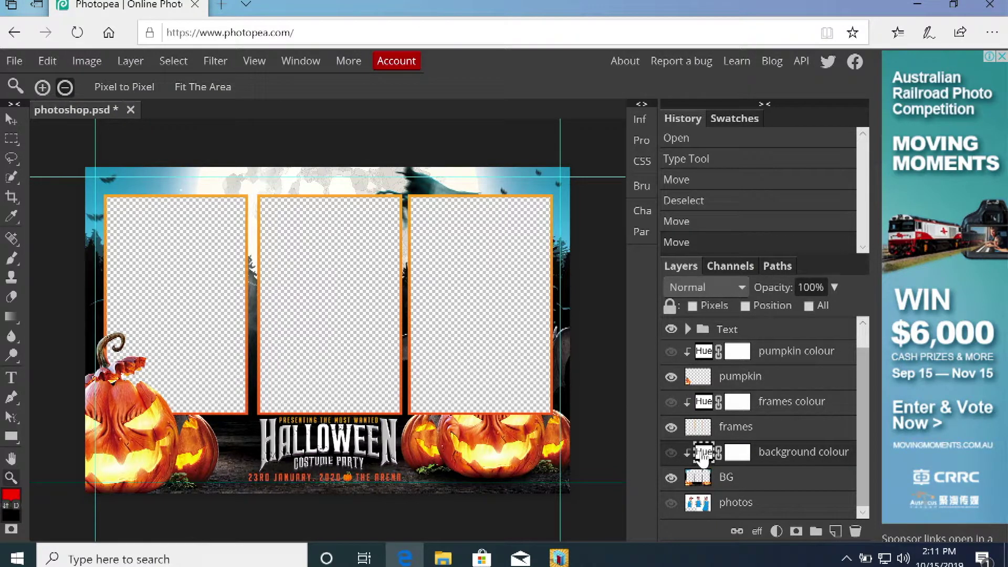
double_click(702, 455)
left_click(670, 453)
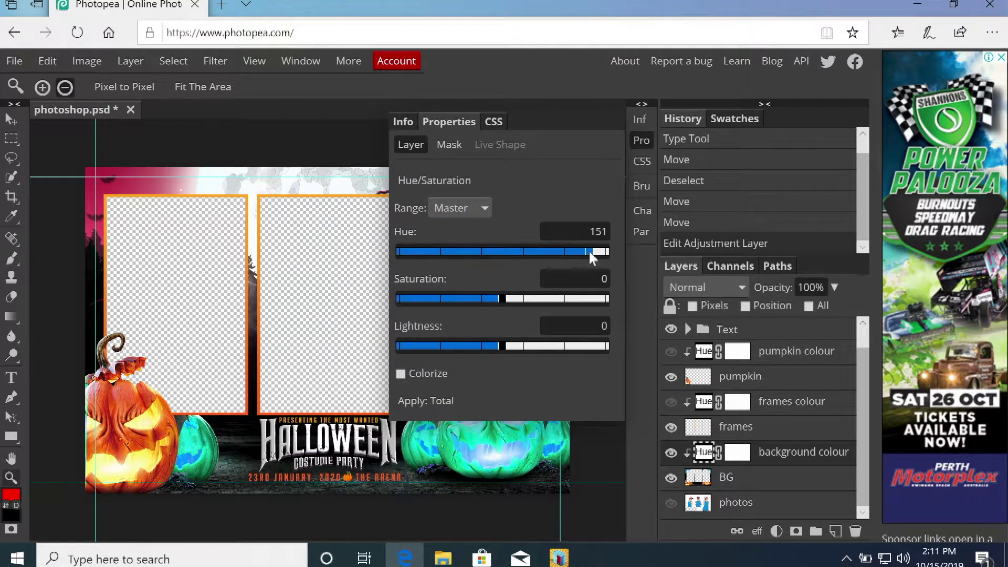
left_click_drag(588, 250, 482, 253)
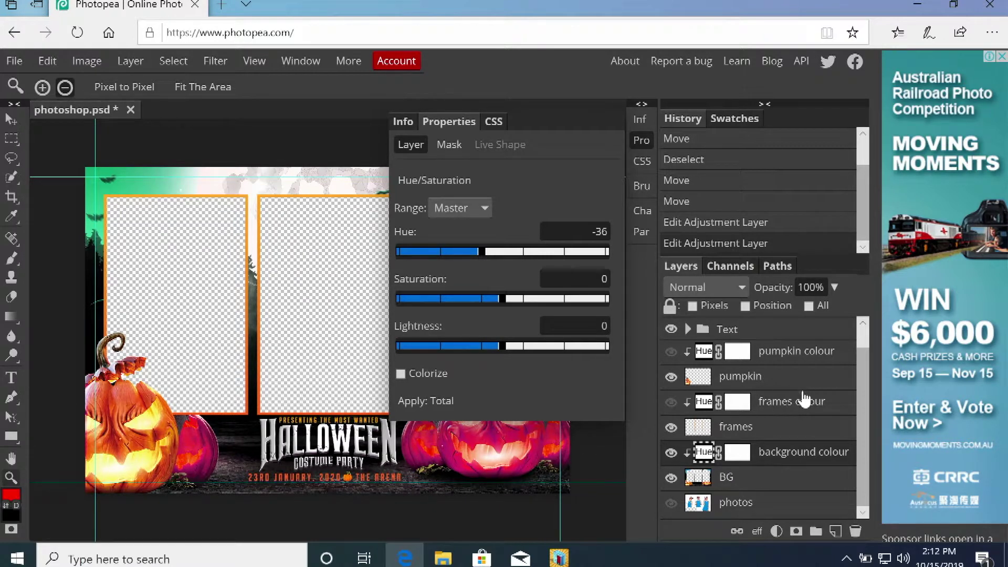
Turn on the pumpkin colour adjustment and set its hue to -29
left_click(703, 351)
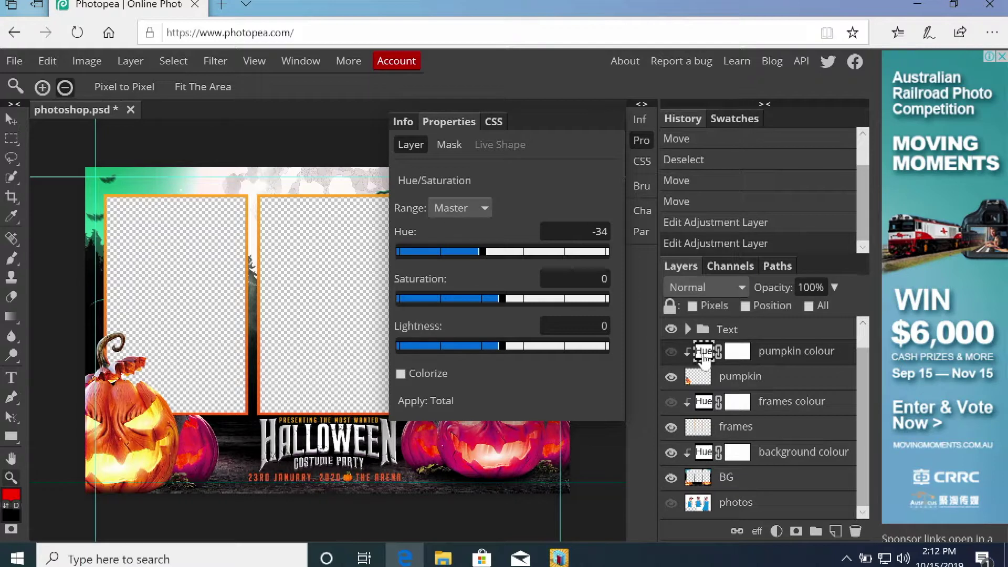
left_click(671, 352)
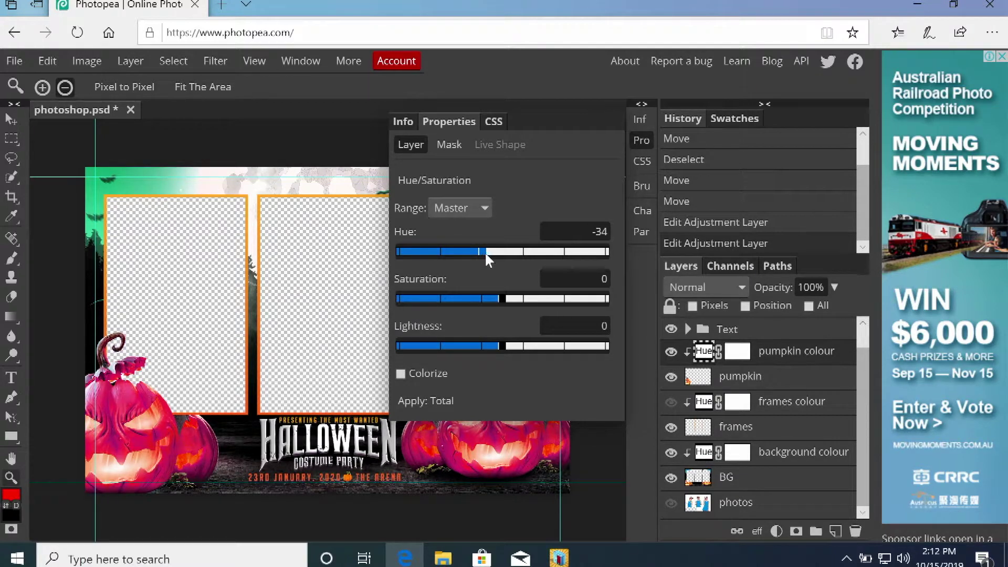
left_click_drag(484, 250, 486, 253)
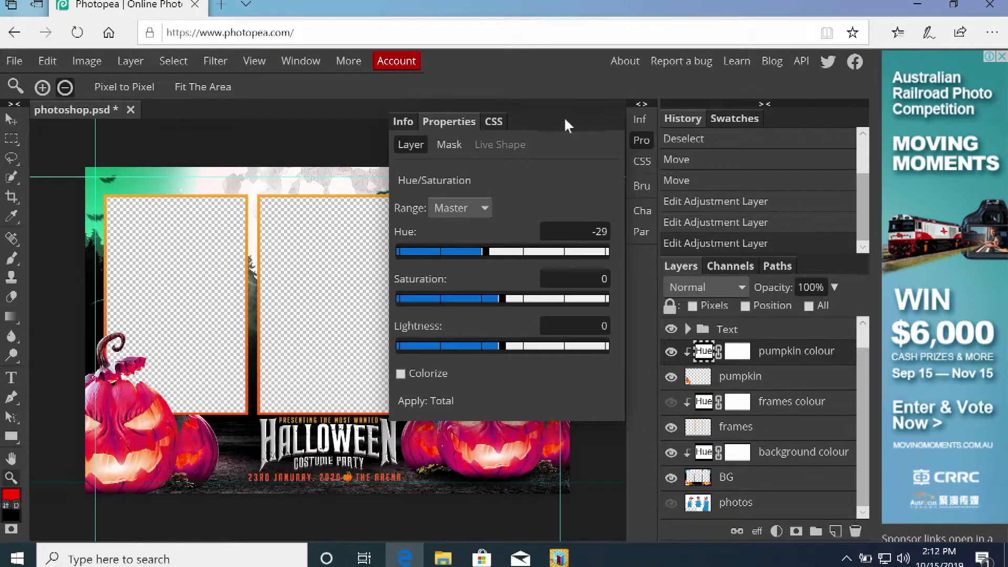
scroll(781, 375, "up", 1)
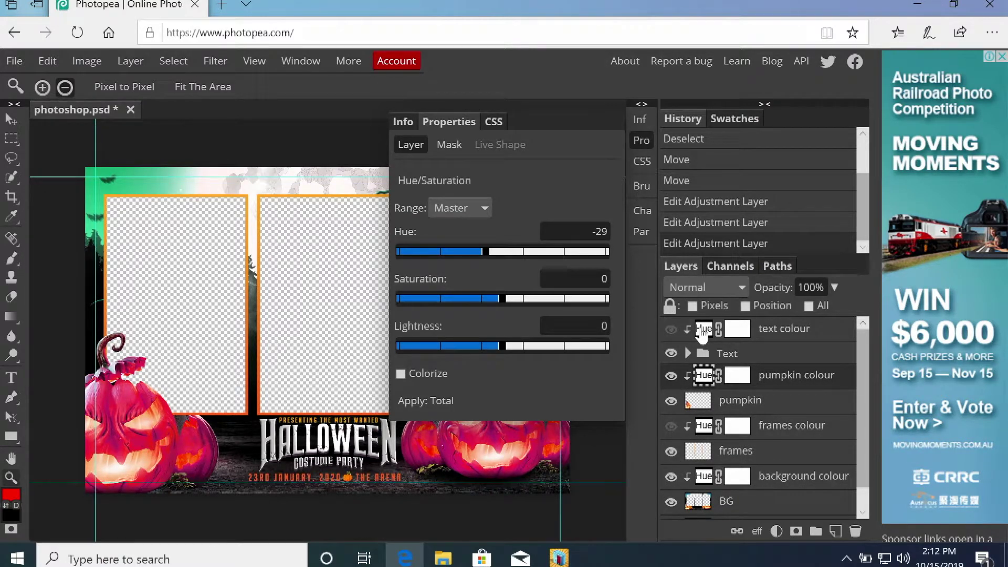
Turn on the text colour adjustment and set hue 94, saturation -43
left_click(671, 330)
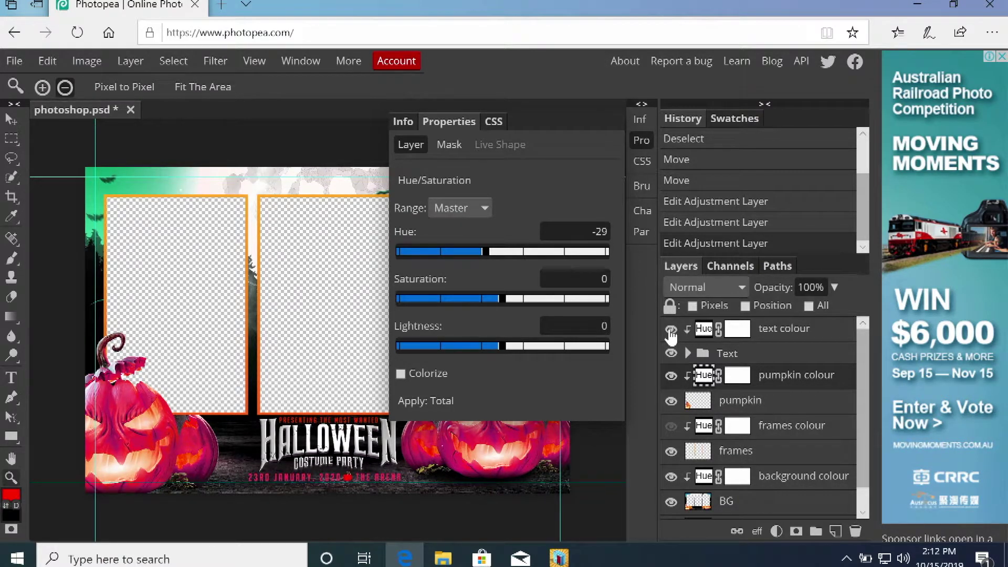
left_click(698, 331)
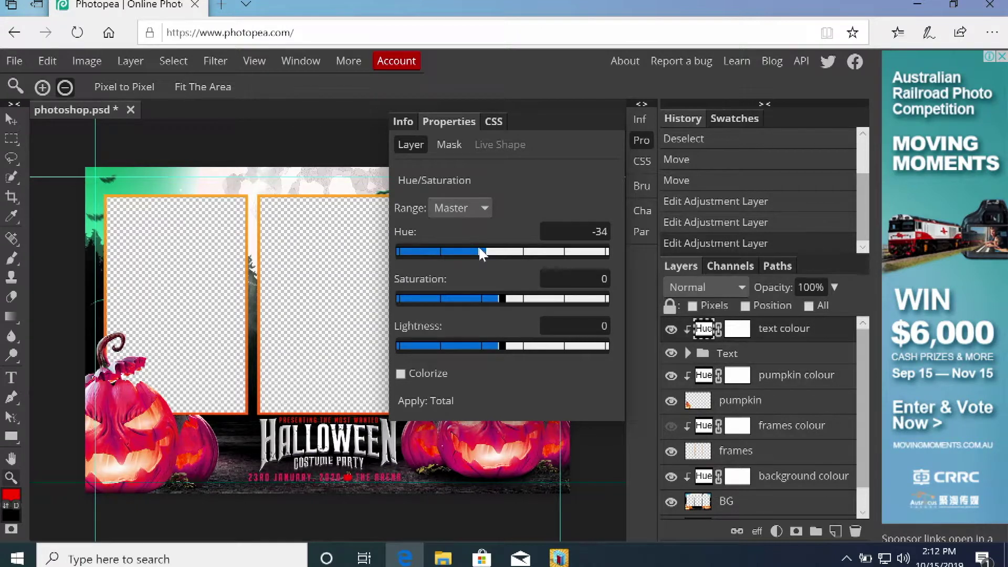
left_click_drag(484, 255, 511, 257)
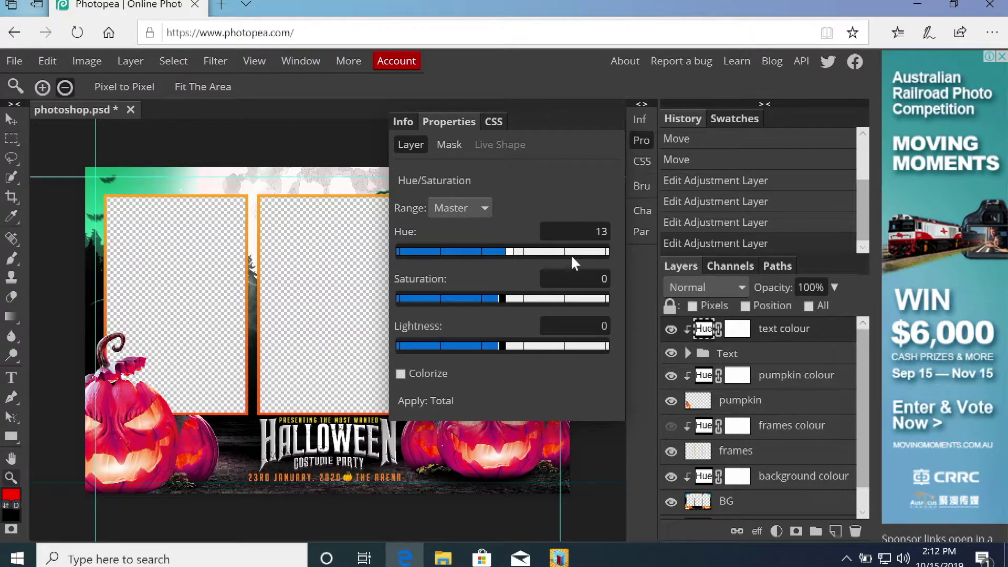
left_click(560, 252)
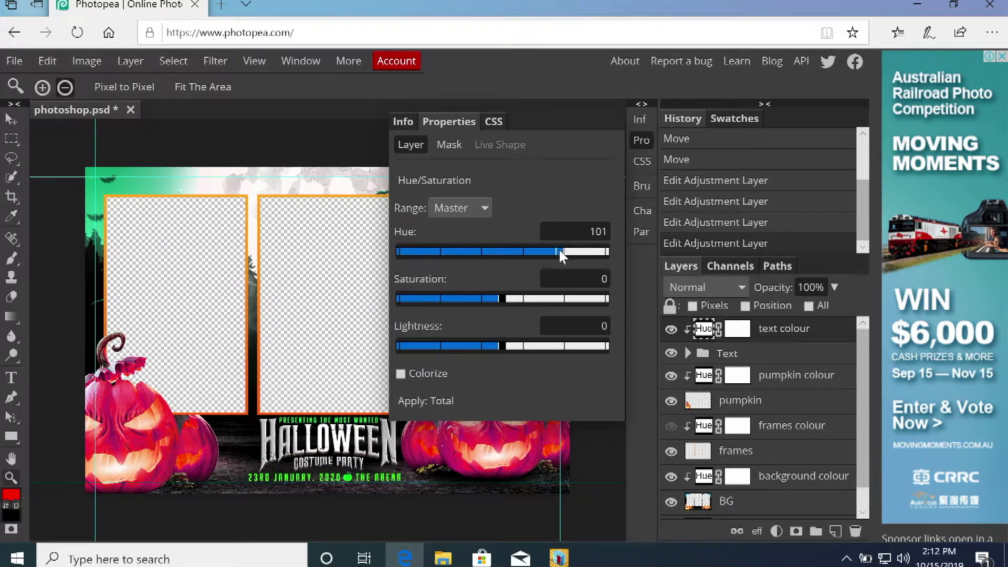
left_click(556, 250)
left_click_drag(490, 301, 463, 302)
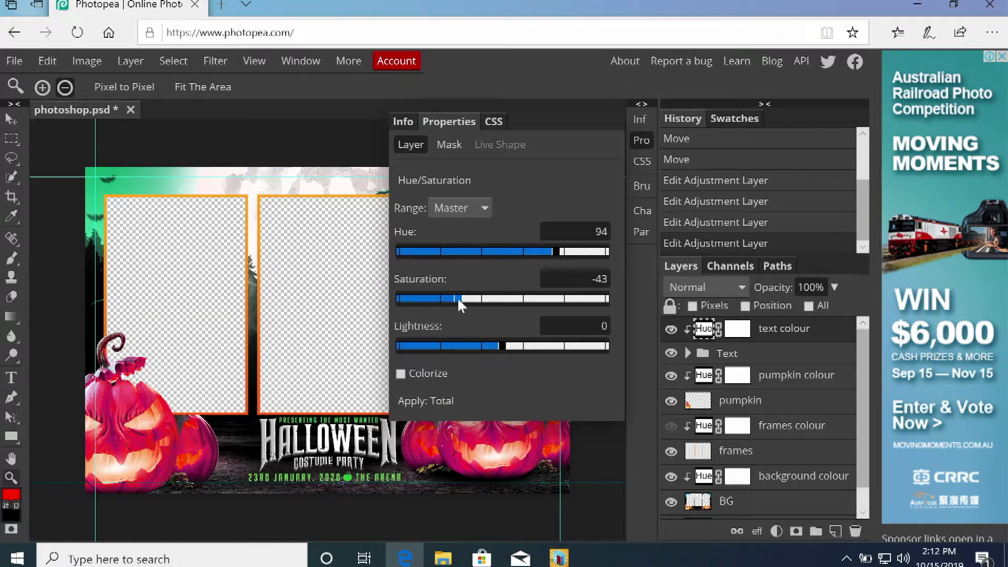
key("alt+bracketleft")
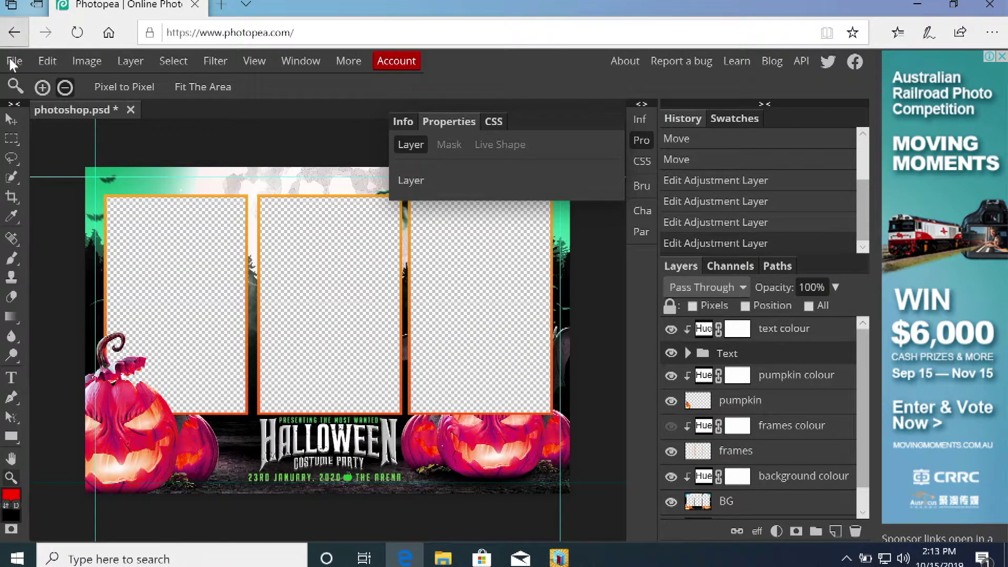
Export the recoloured postcard as a 1844×1240 PNG and save the downloaded photoshop.png
left_click(12, 63)
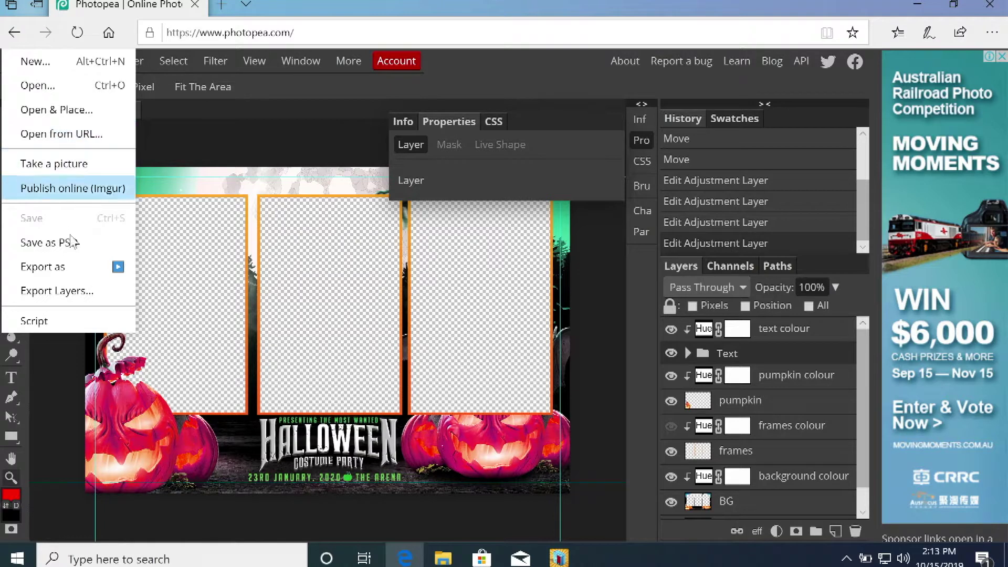
mouse_move(76, 265)
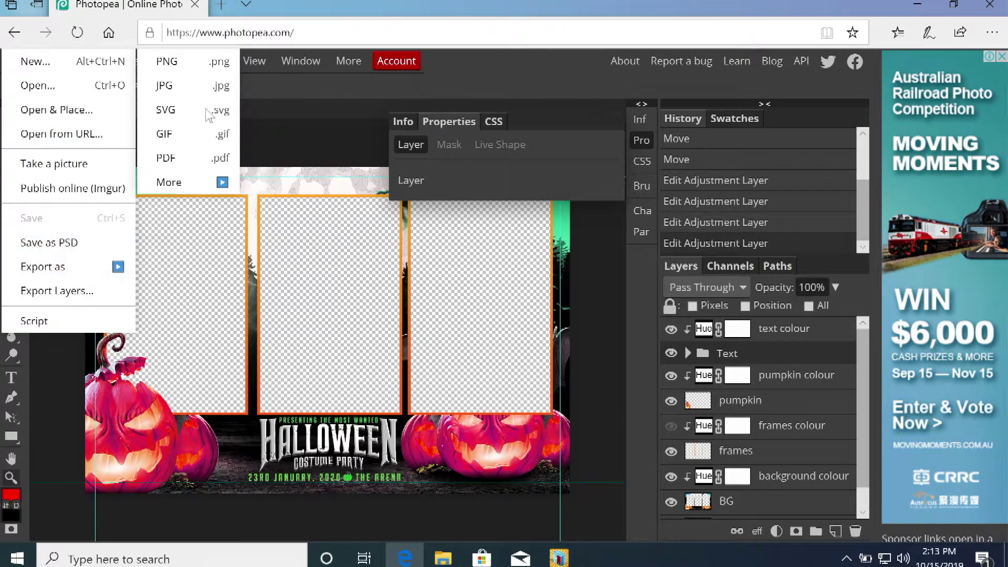
left_click(167, 62)
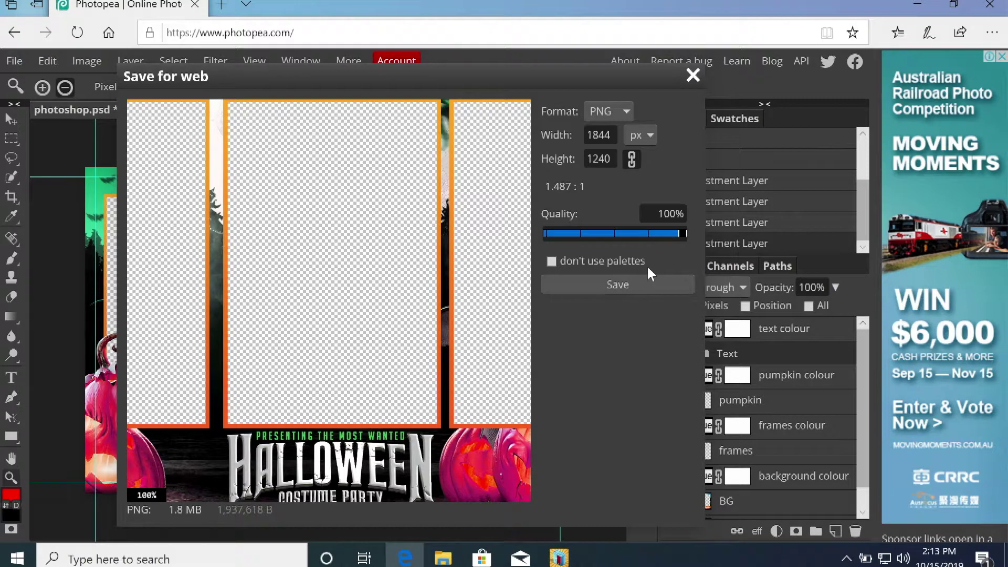
left_click(615, 278)
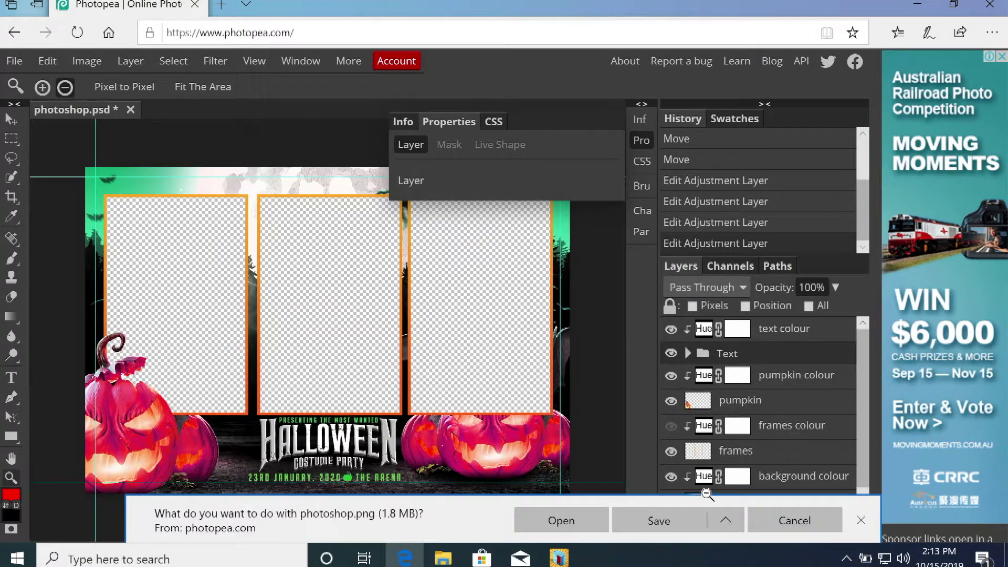
left_click(656, 521)
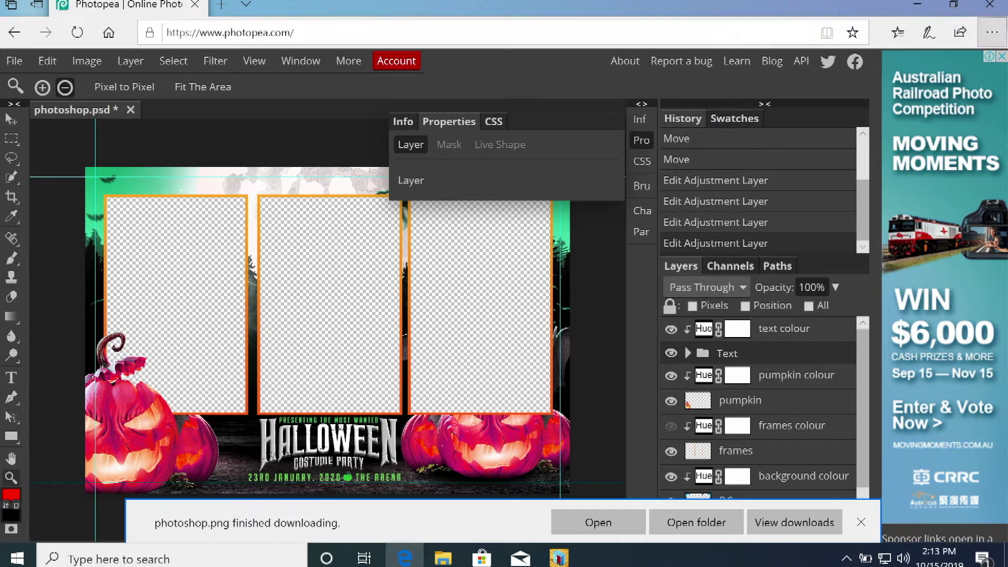
left_click(918, 6)
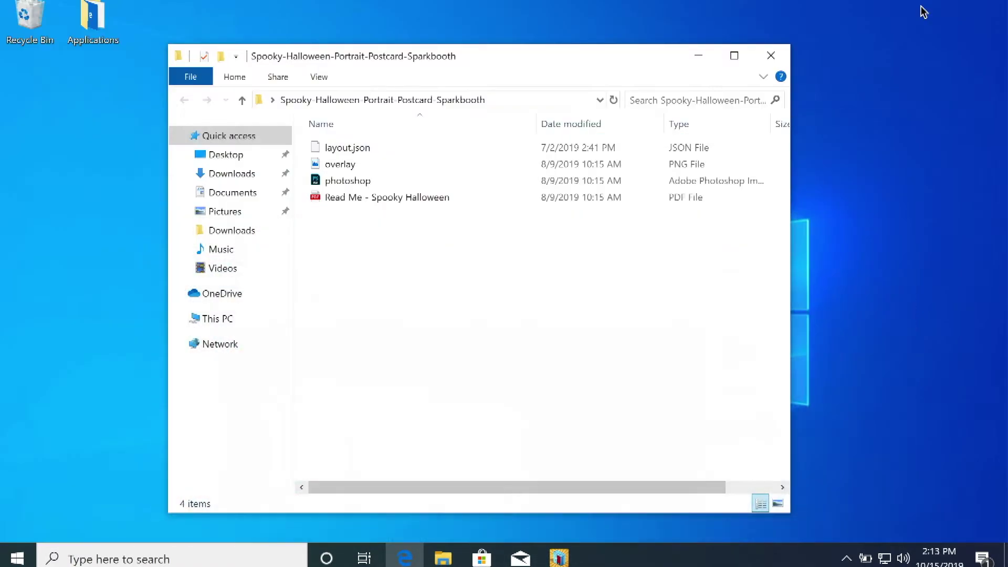
Check that photoshop.png is in the Downloads folder, then close File Explorer
left_click(235, 180)
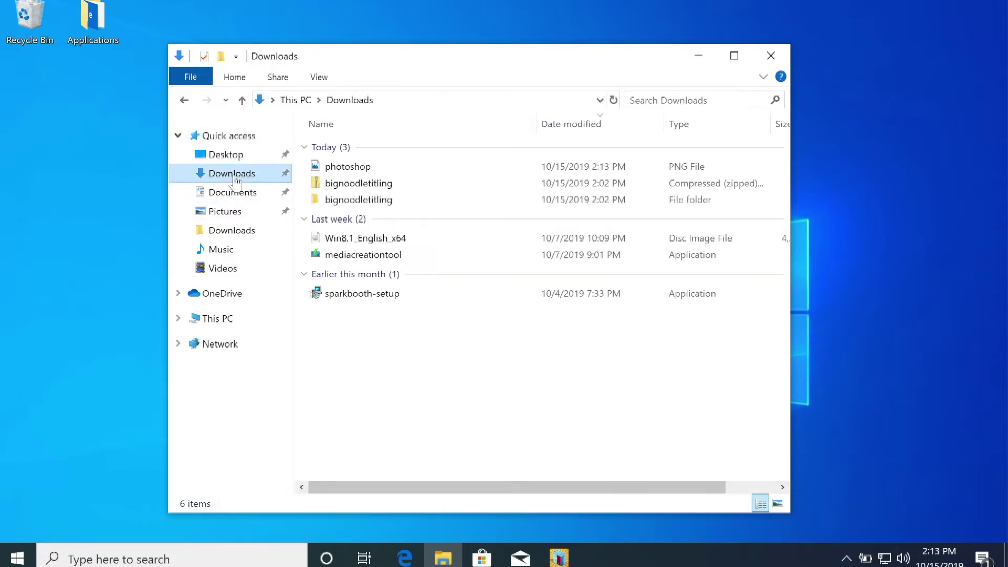
left_click(368, 167)
left_click(770, 55)
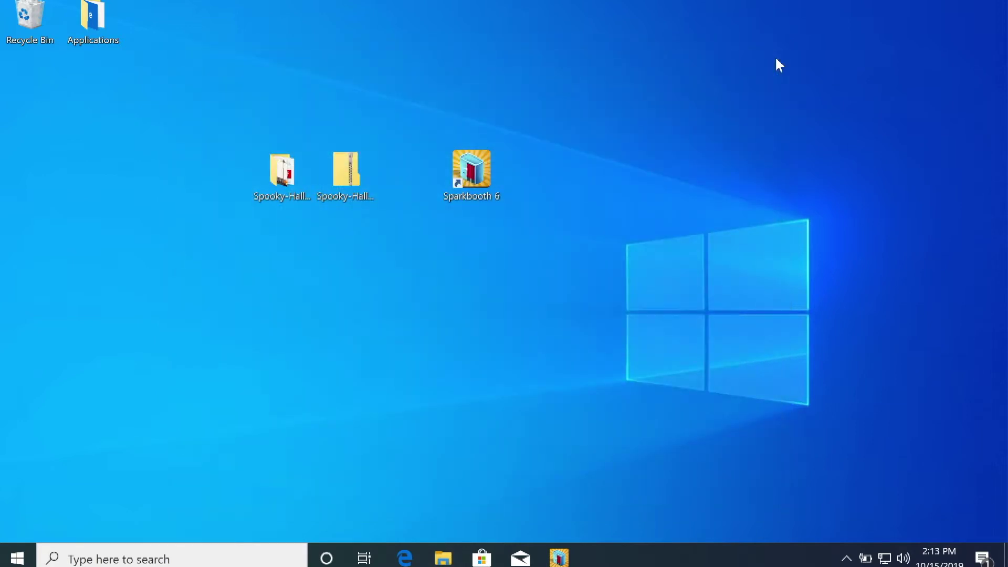
Set Downloads\photoshop.png as the Mirror Postcard layout's overlay and preview the result
left_click(567, 545)
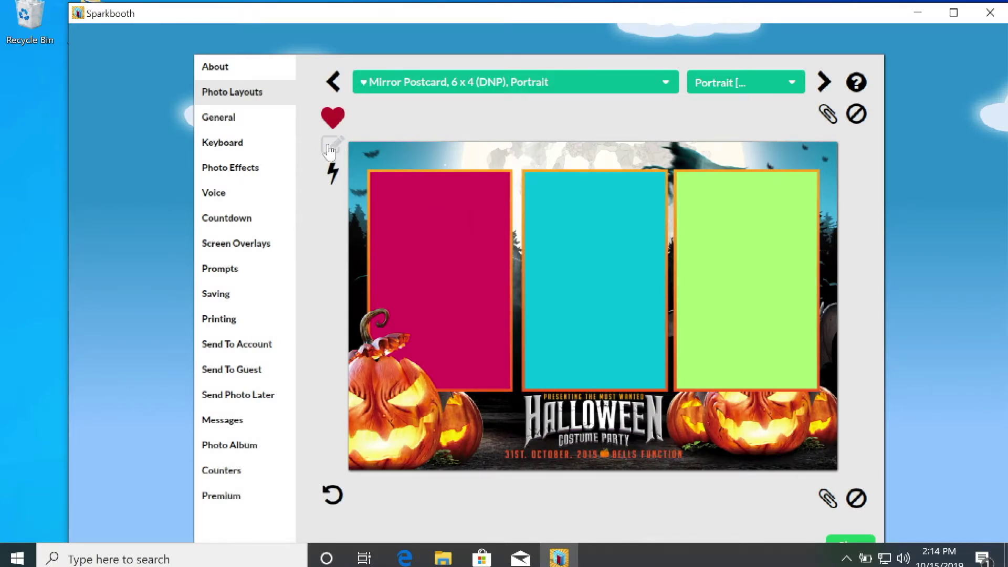
left_click(330, 147)
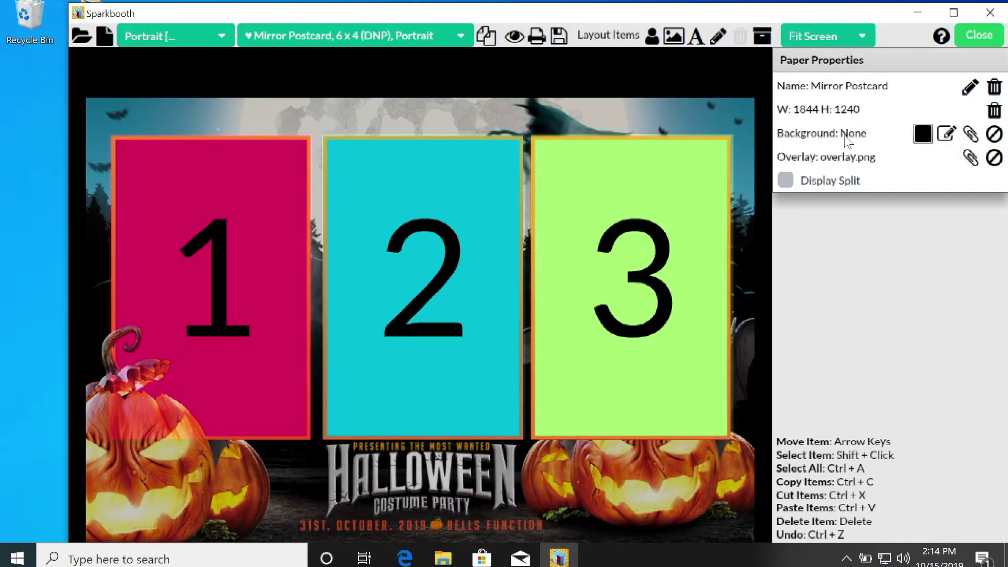
left_click(970, 159)
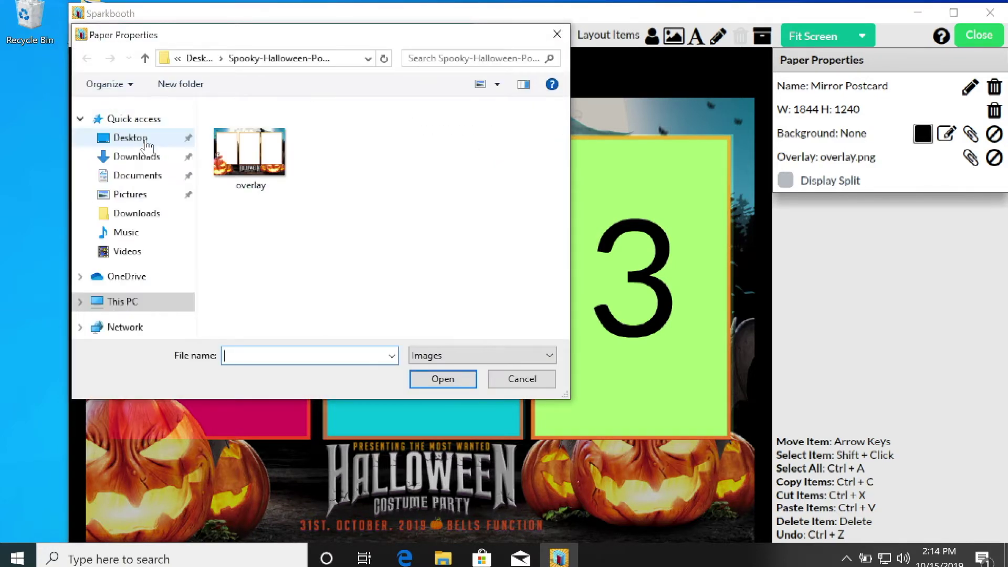
left_click(145, 156)
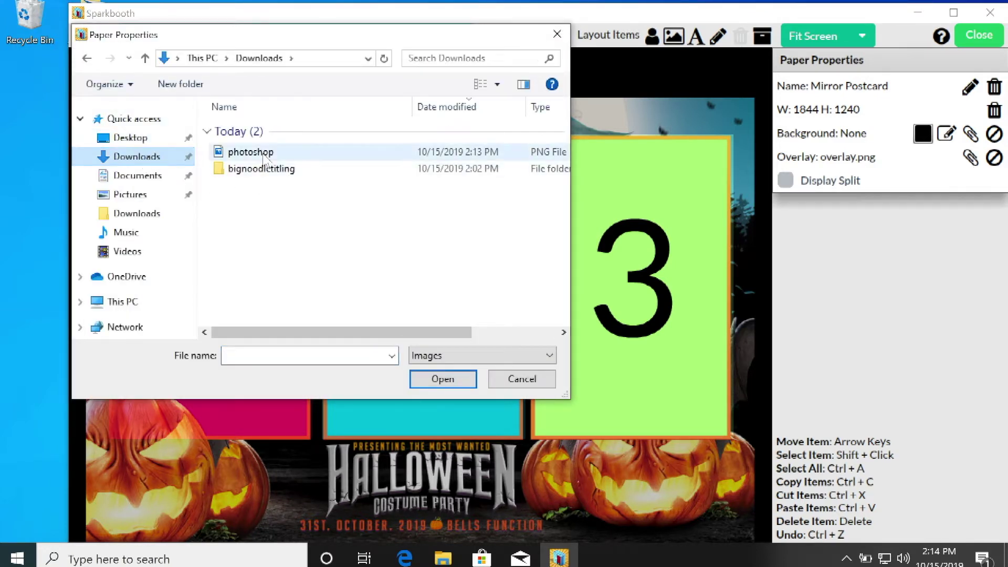
left_click(265, 158)
left_click(439, 377)
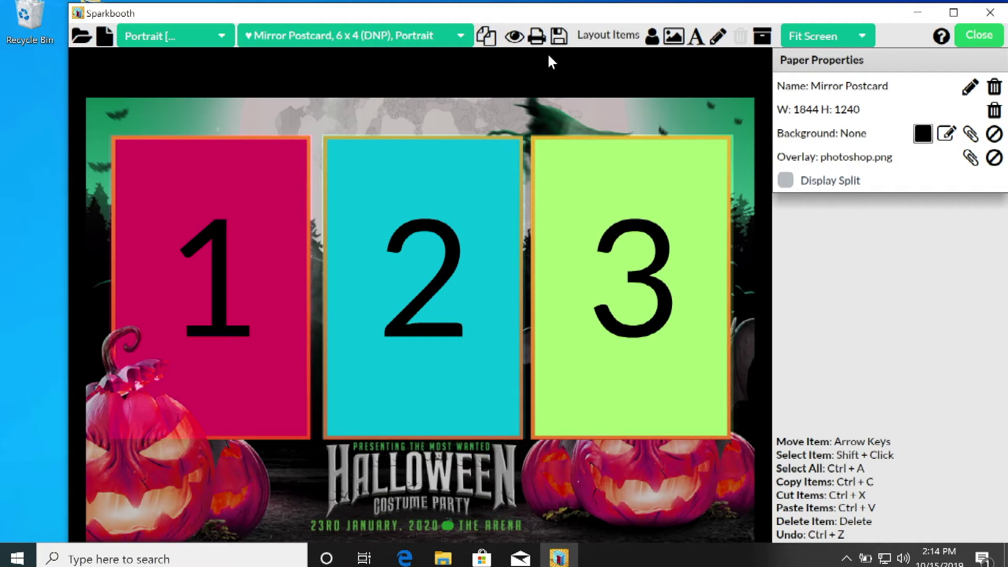
left_click(514, 36)
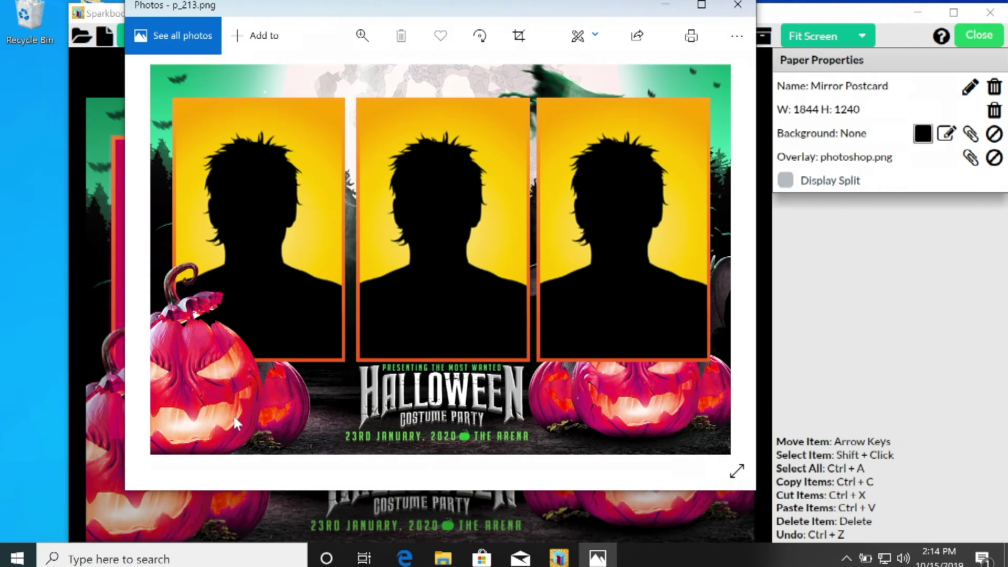
Close the Photos preview and the Mirror Postcard layout editor
left_click(737, 6)
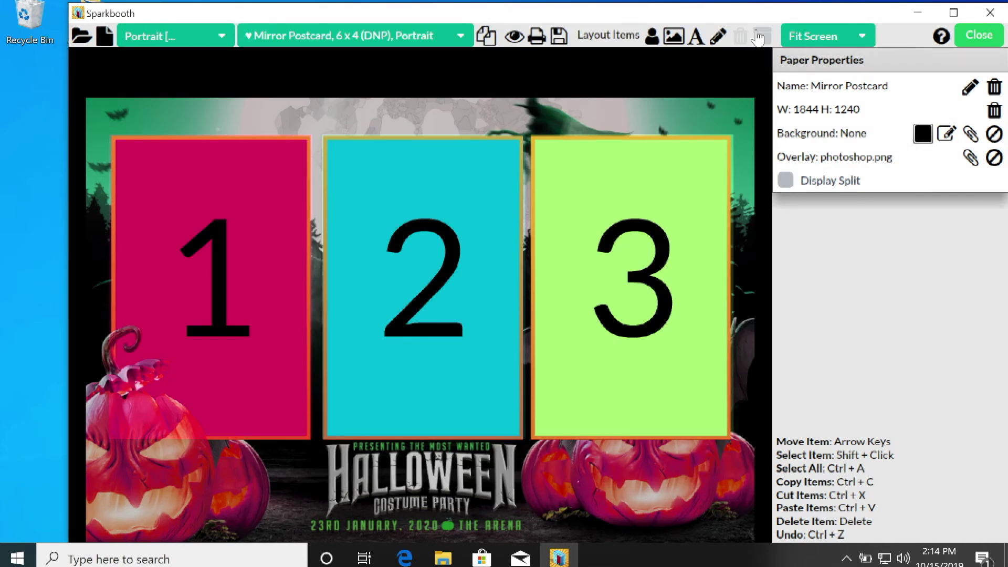
left_click(979, 36)
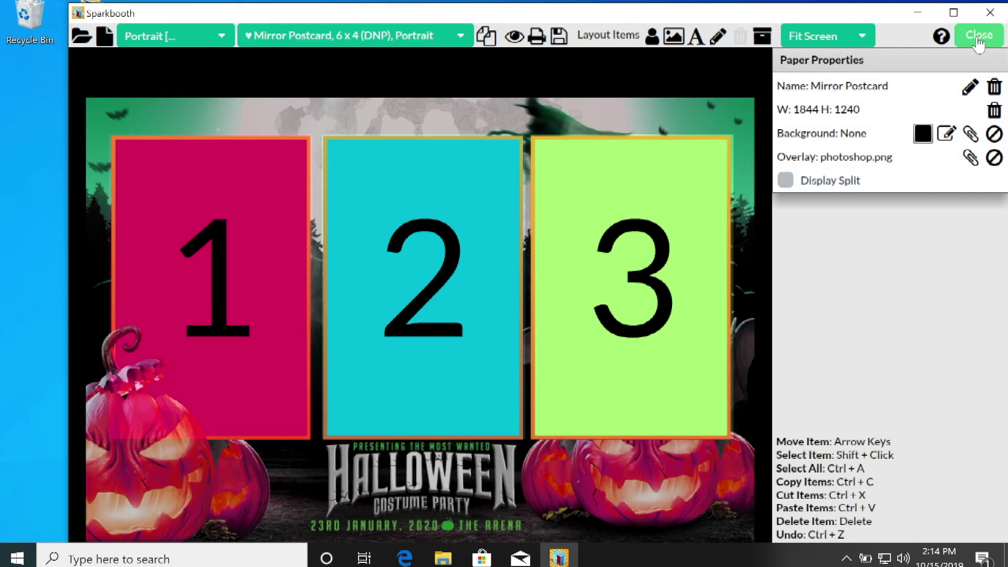